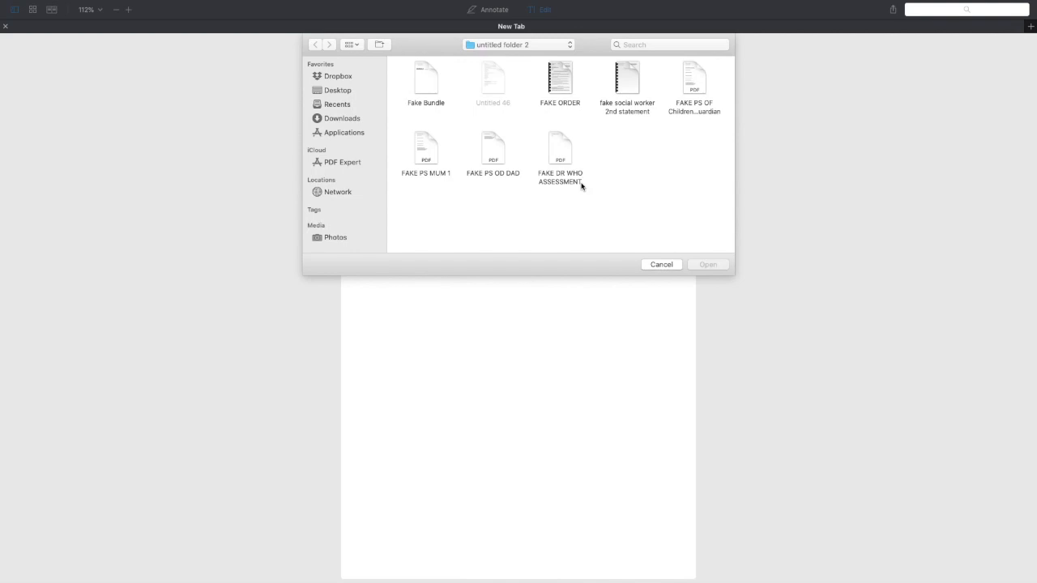
Open the Fake Bundle document and look through its first few pages
double_click(431, 87)
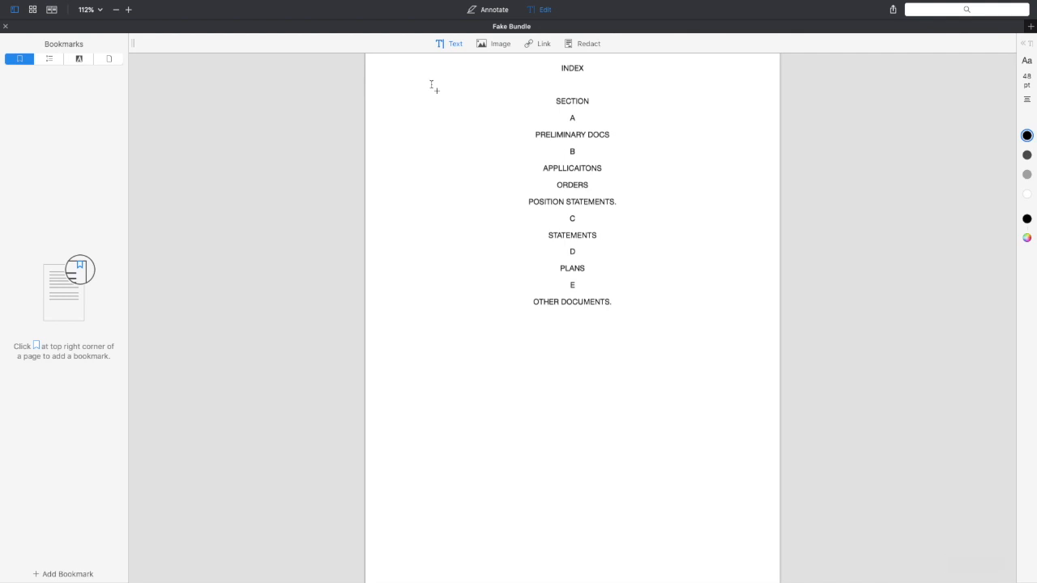
scroll(464, 153, "up", 10)
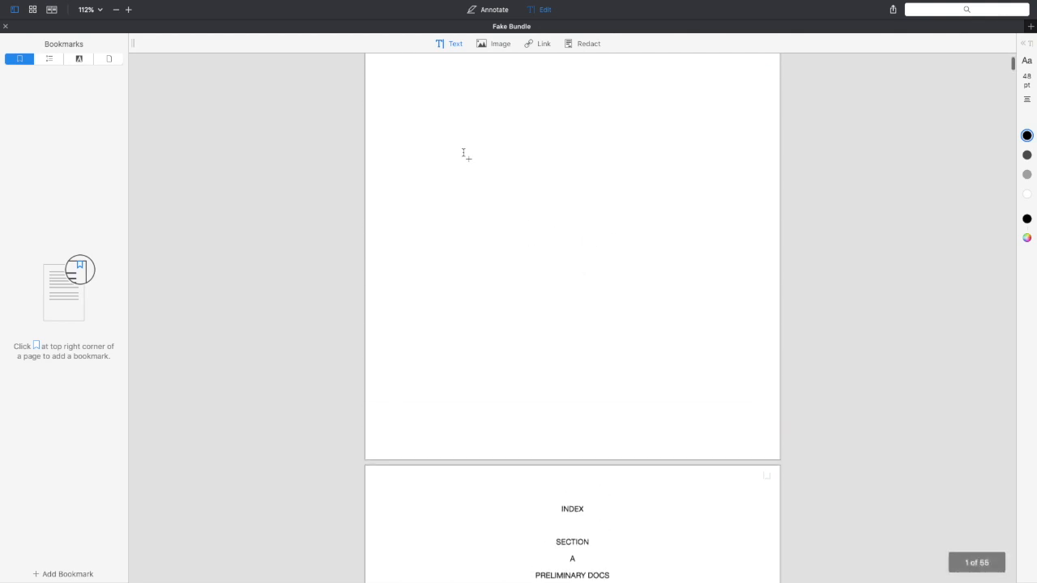
scroll(503, 334, "down", 10)
scroll(502, 334, "down", 10)
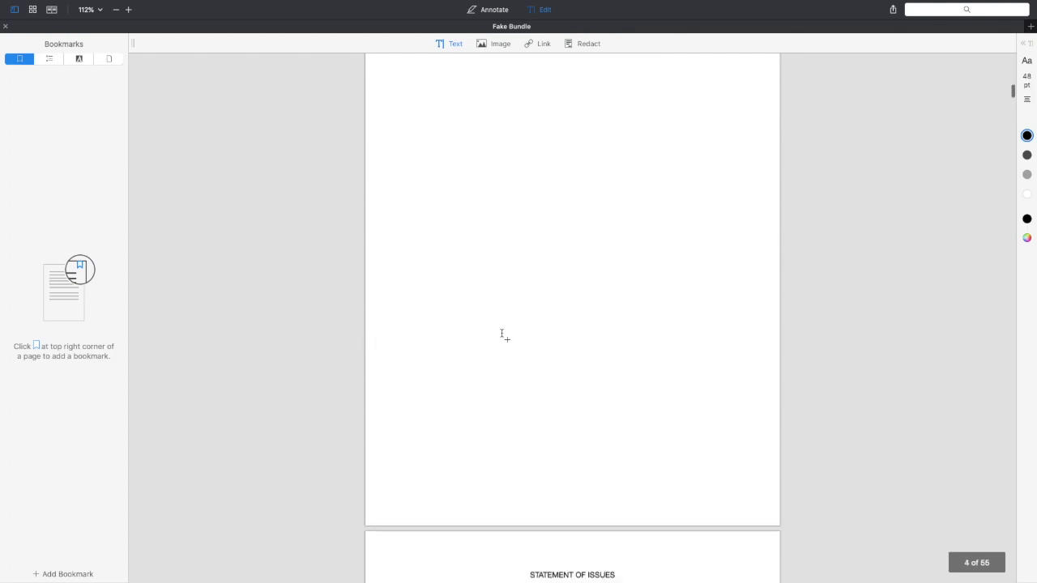
scroll(502, 334, "up", 5)
scroll(502, 333, "up", 10)
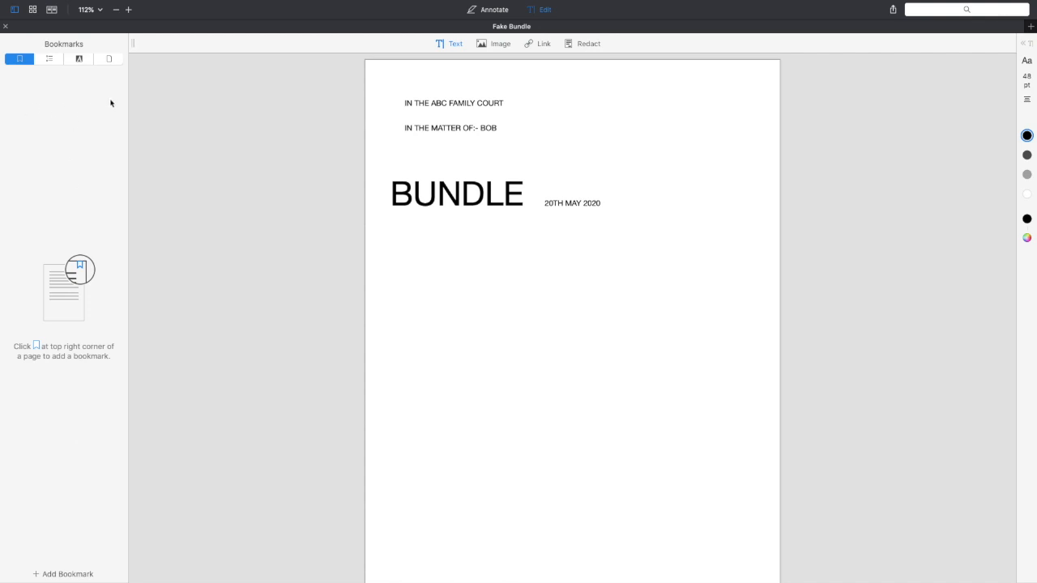
Add an outline item named "Front page" for the bundle's first page
left_click(49, 59)
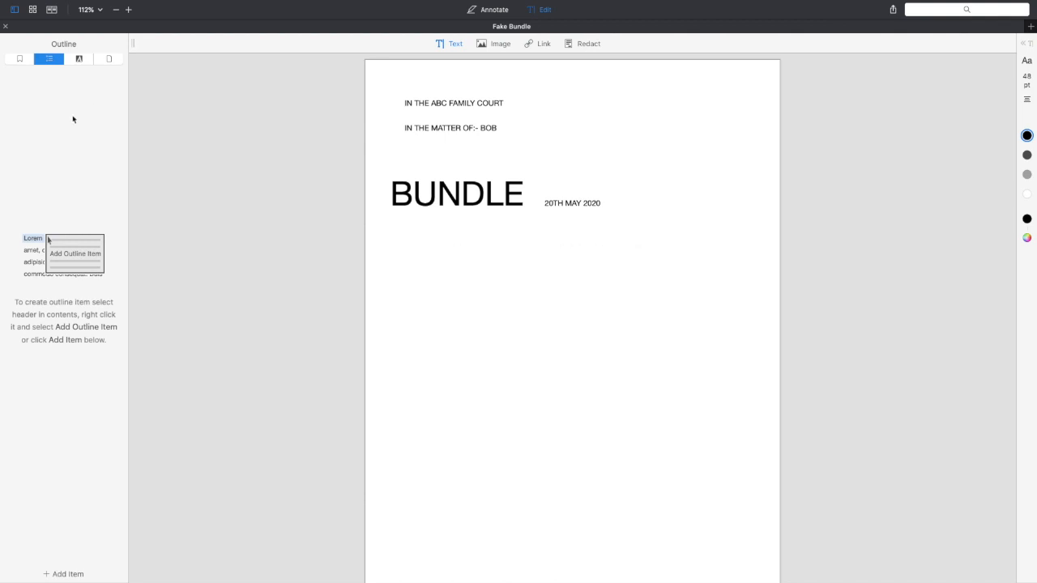
left_click(59, 574)
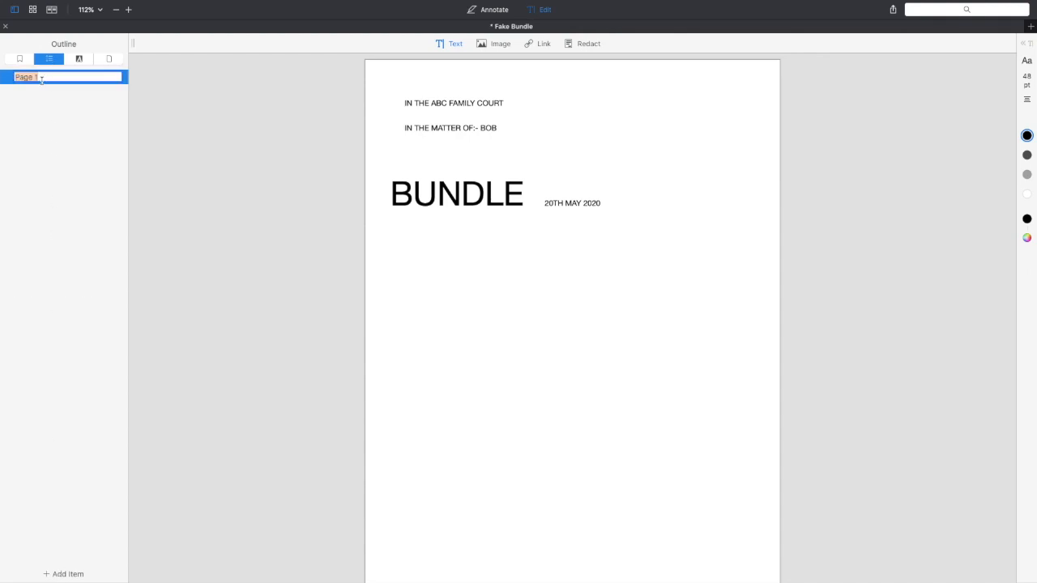
key("BackSpace")
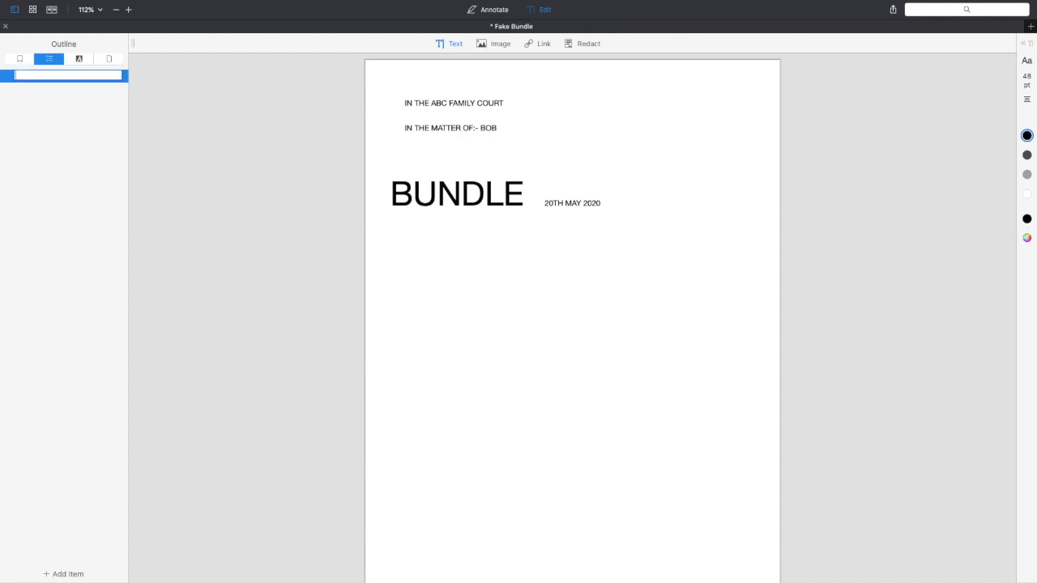
type("Front page")
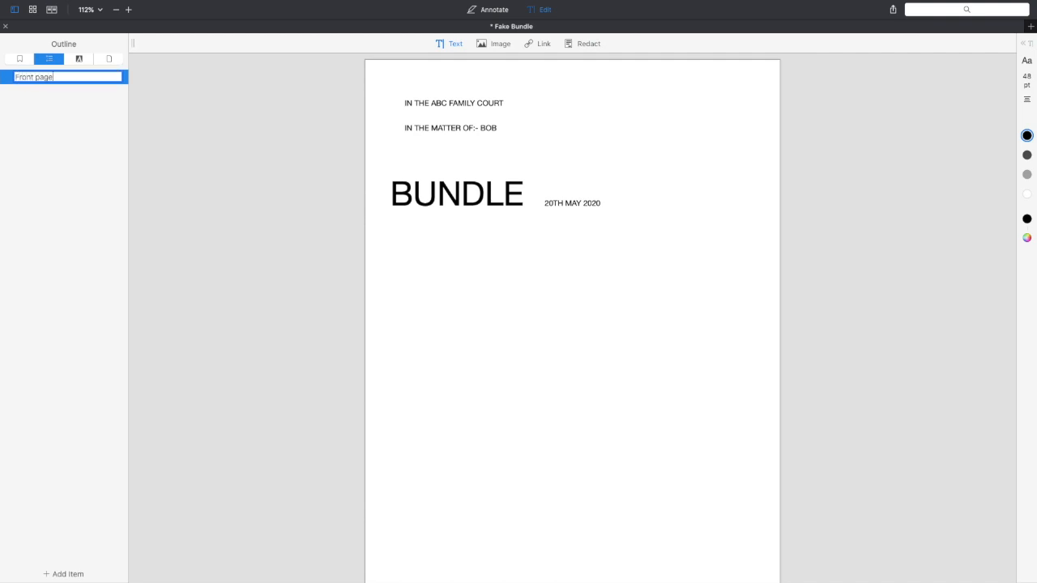
key("Return")
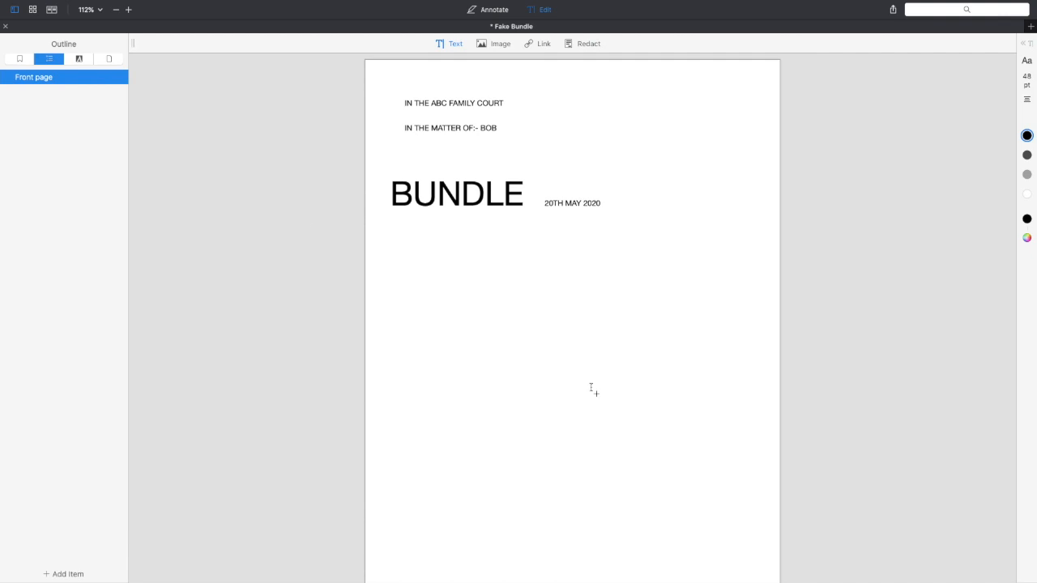
Add an outline item named "Index" for the index page
scroll(592, 389, "down", 10)
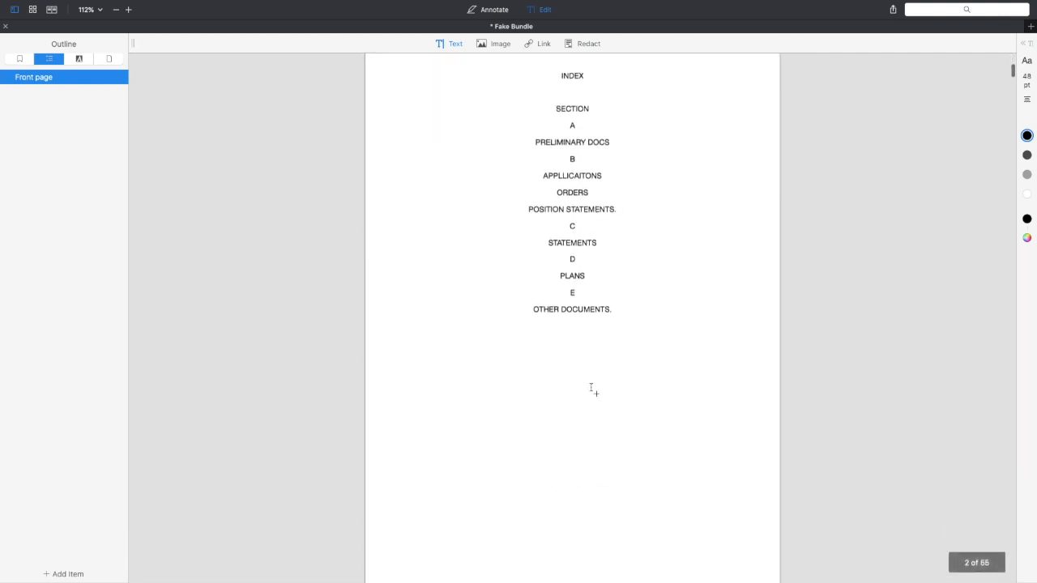
scroll(591, 389, "up", 1)
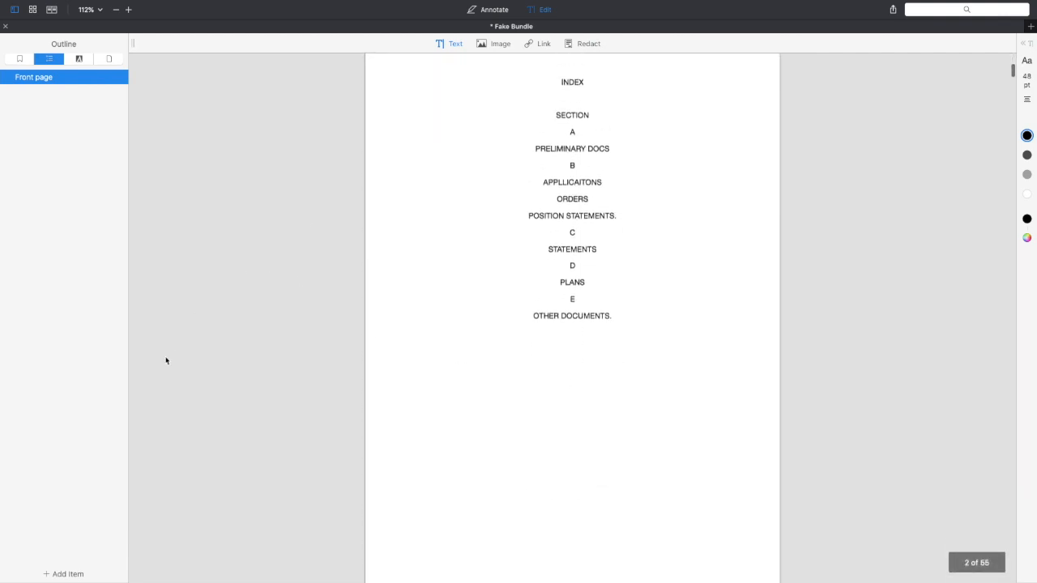
left_click(68, 575)
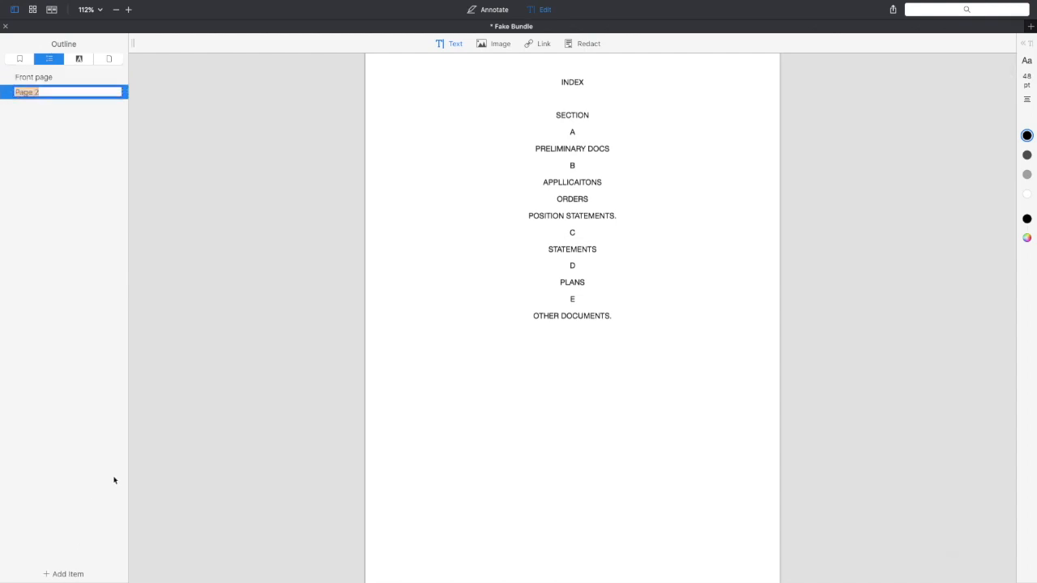
key("BackSpace")
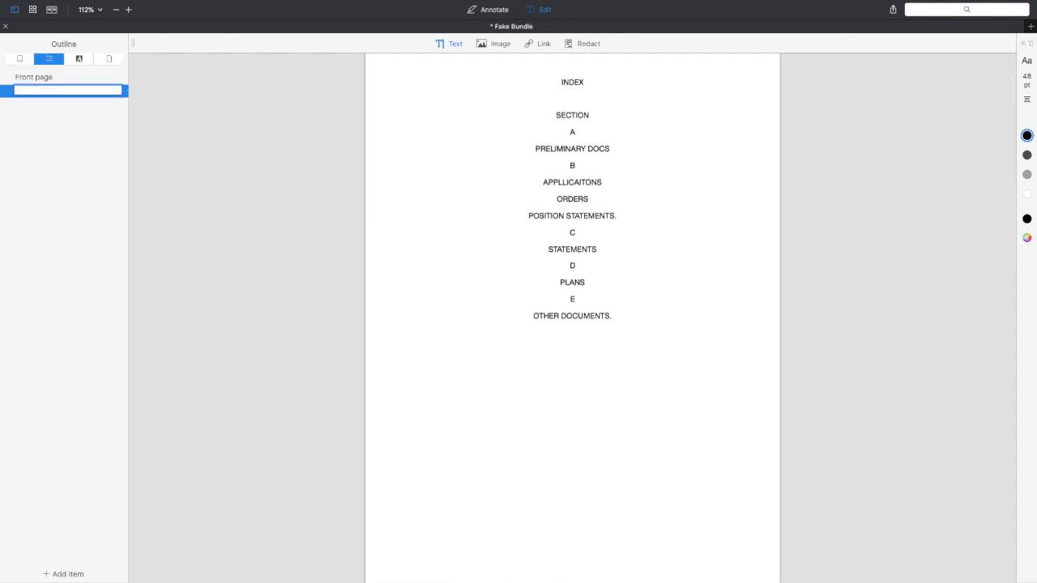
key("Return")
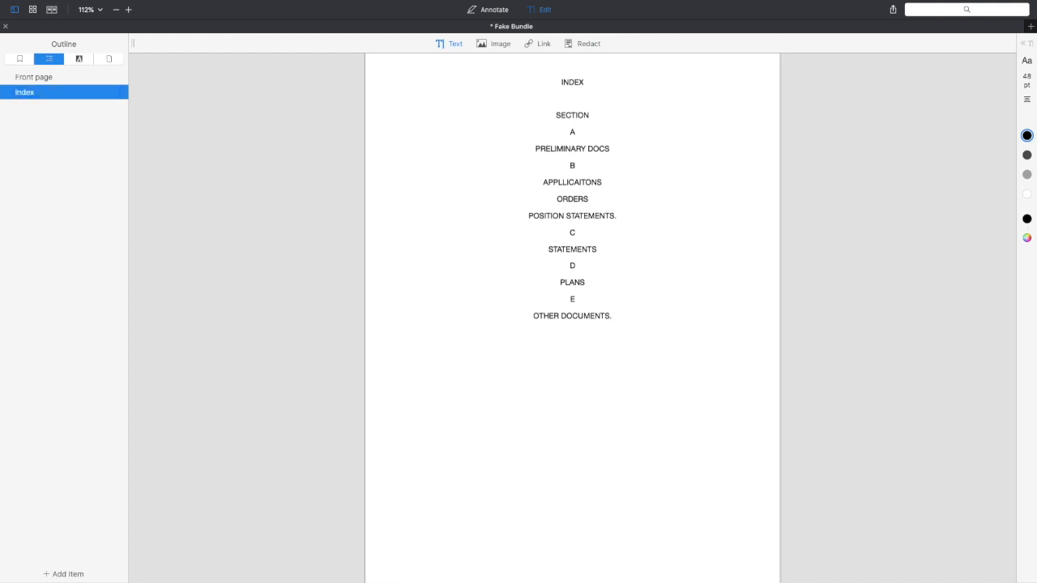
Add an outline item named "Section A" at the Section A divider page
scroll(471, 423, "down", 10)
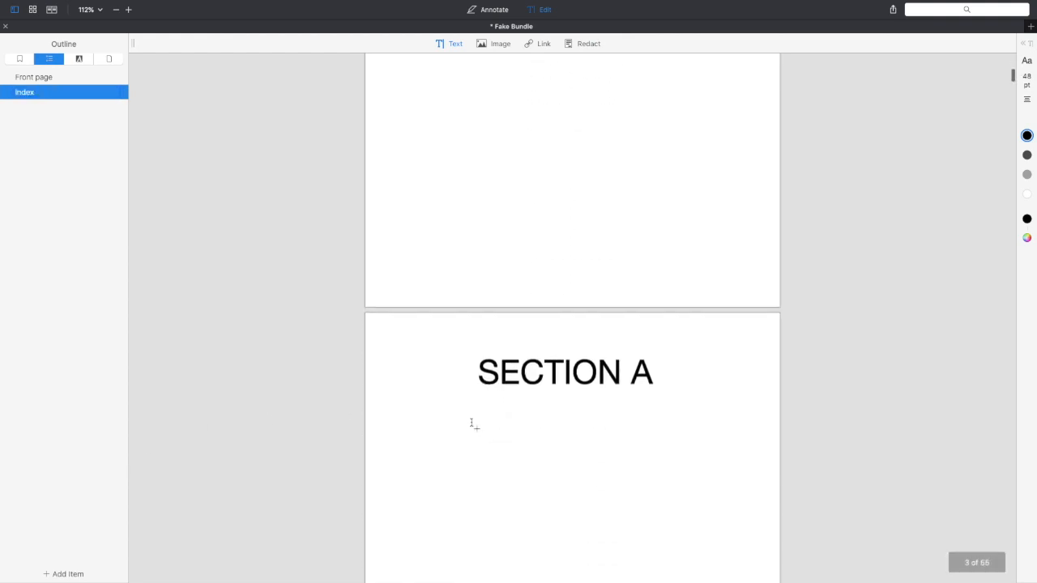
scroll(472, 423, "down", 3)
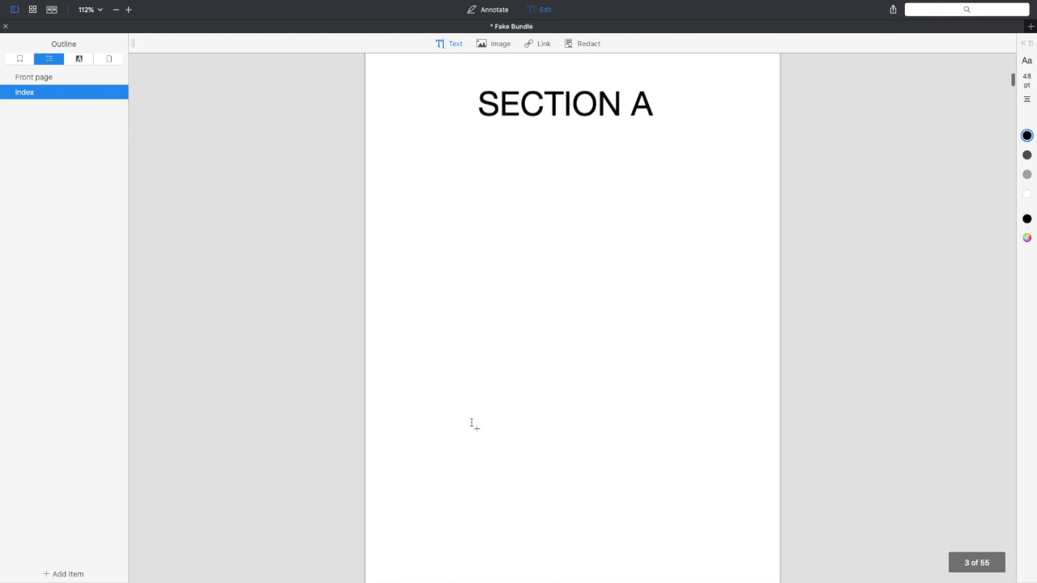
left_click(68, 574)
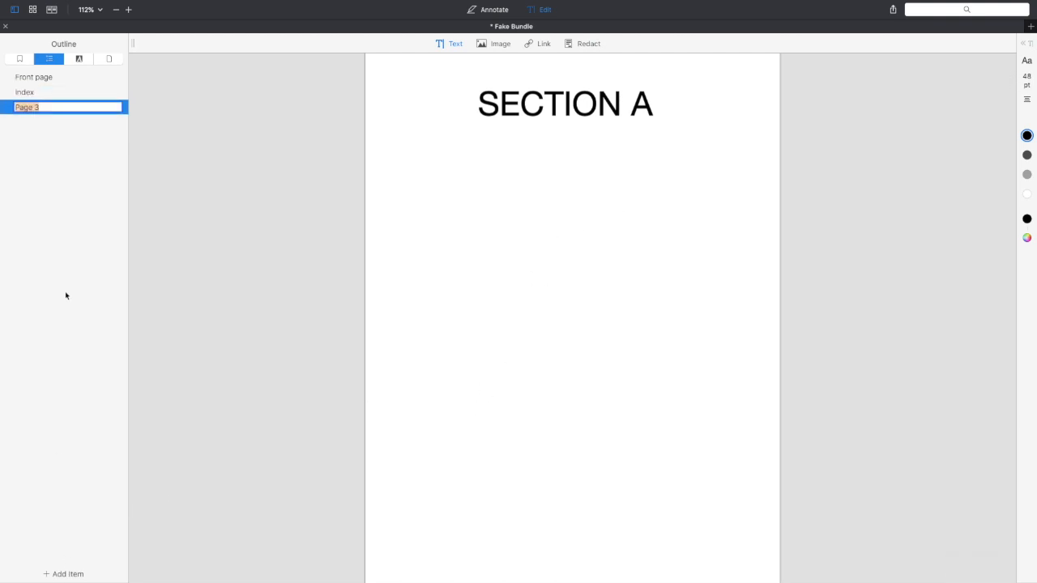
key("BackSpace")
type("Section")
key("Return")
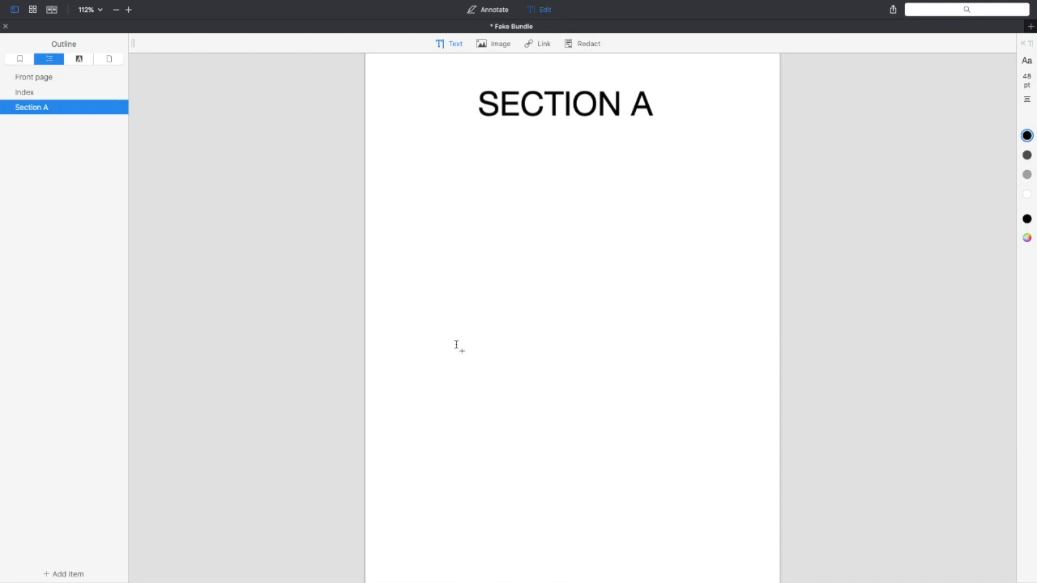
Add an outline item named "Section B" at the Section B divider page
scroll(456, 345, "down", 10)
scroll(456, 345, "down", 15)
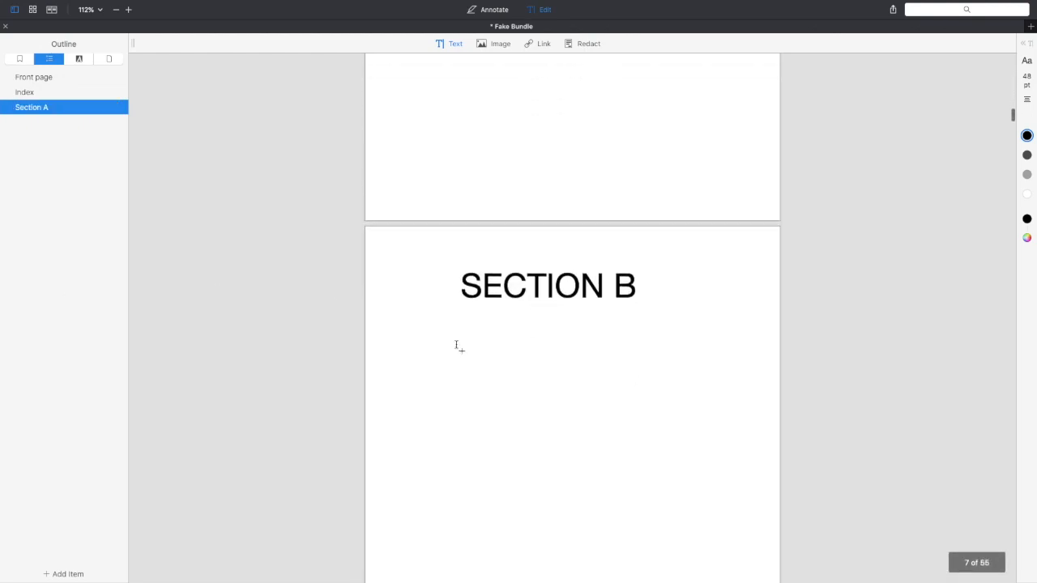
left_click(69, 575)
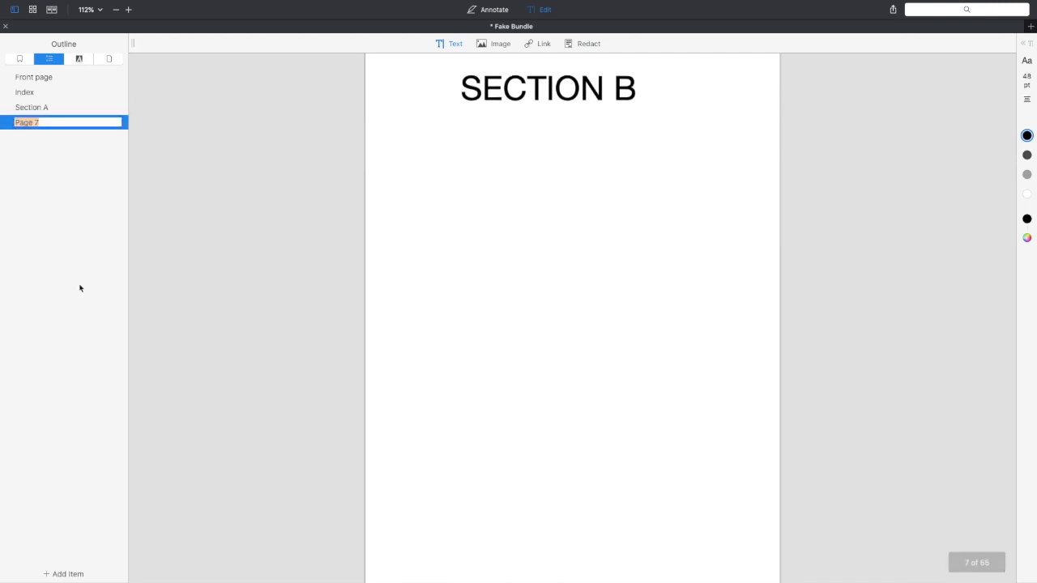
type("Section B")
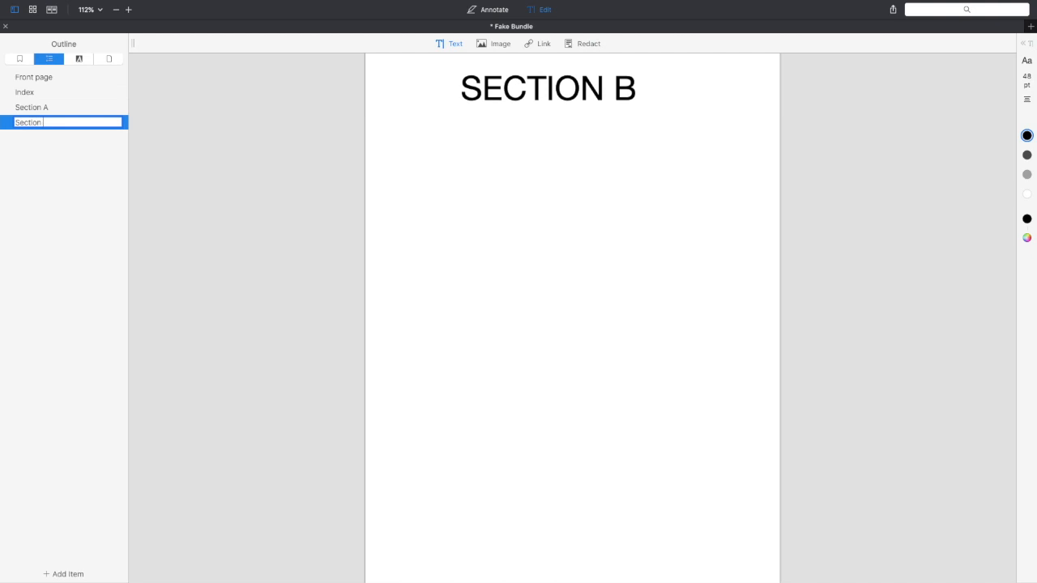
key("Return")
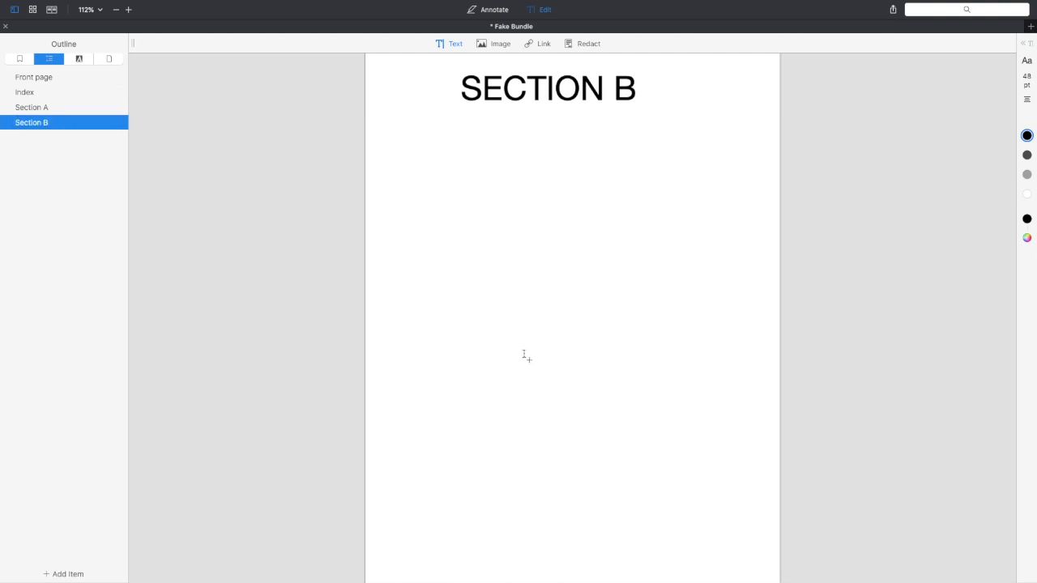
Add an outline item named "Section C" at the Section C divider page
scroll(525, 355, "down", 20)
scroll(522, 354, "down", 20)
scroll(523, 354, "down", 20)
scroll(523, 354, "down", 20)
scroll(525, 357, "down", 20)
scroll(525, 357, "down", 20)
scroll(524, 354, "down", 8)
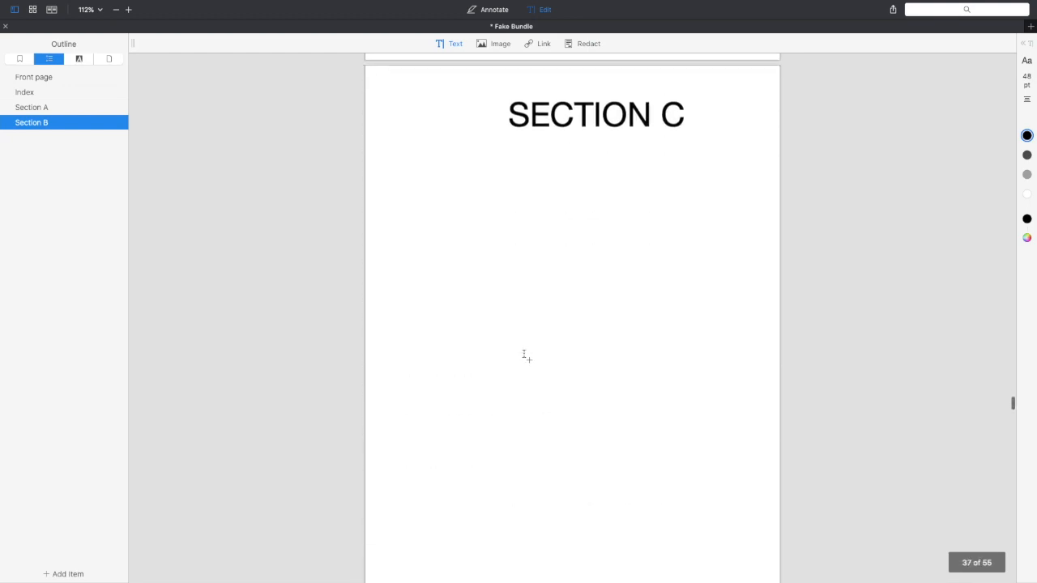
left_click(68, 573)
key("BackSpace")
type("Section C")
key("Return")
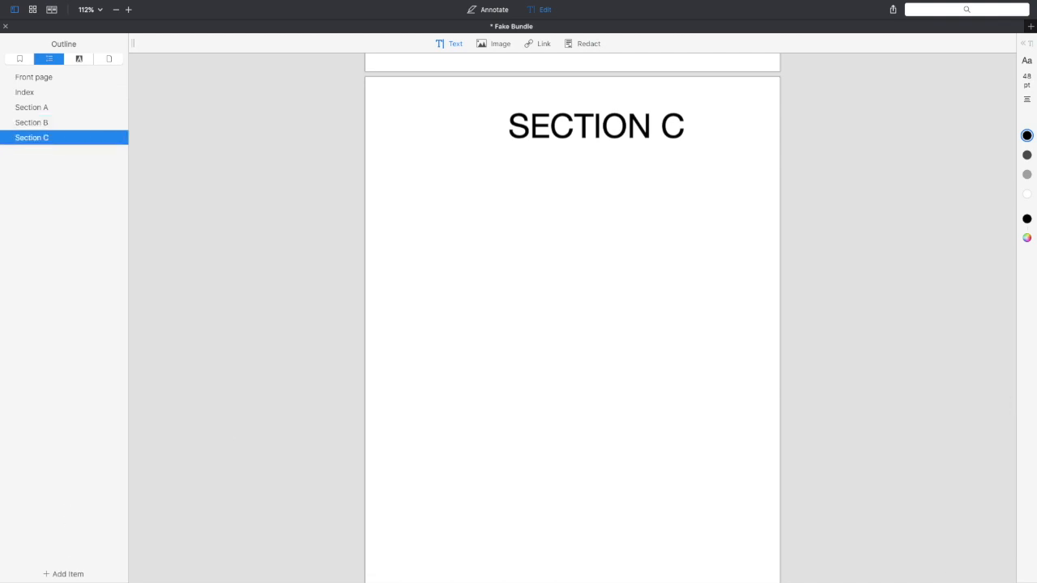
Add an outline item named "Section D" at the Section D divider page
scroll(486, 449, "down", 15)
scroll(486, 449, "down", 15)
scroll(486, 449, "down", 15)
scroll(487, 449, "down", 10)
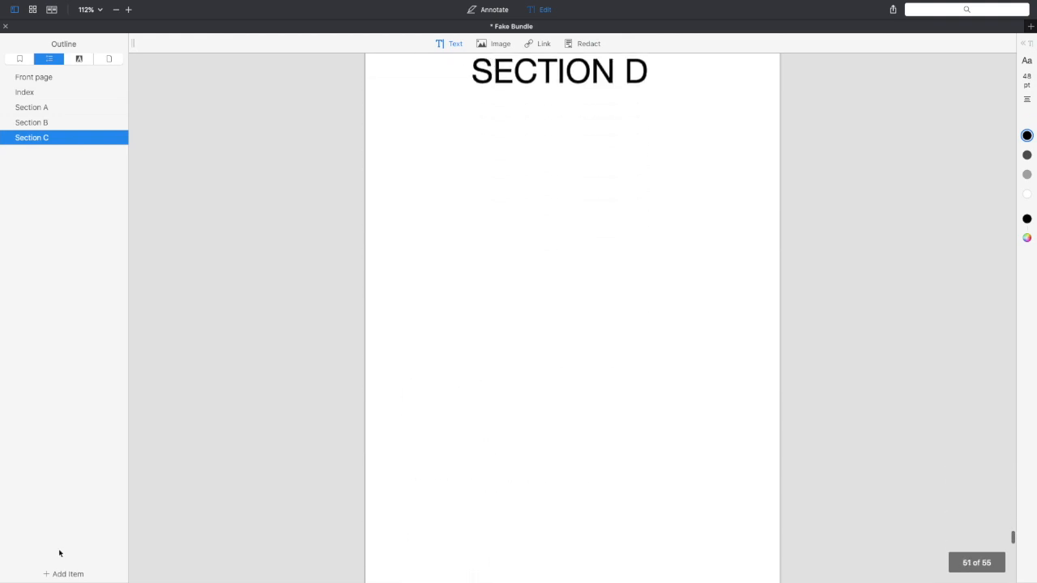
left_click(51, 575)
type("Section D")
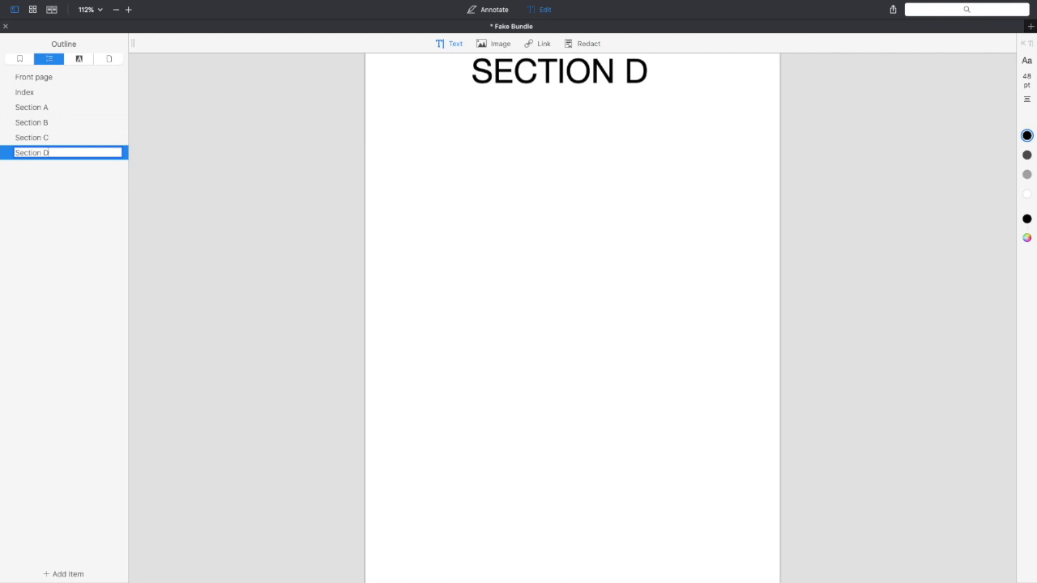
key("Return")
Add an outline item named "Section E" at the Section E divider page
scroll(462, 365, "down", 10)
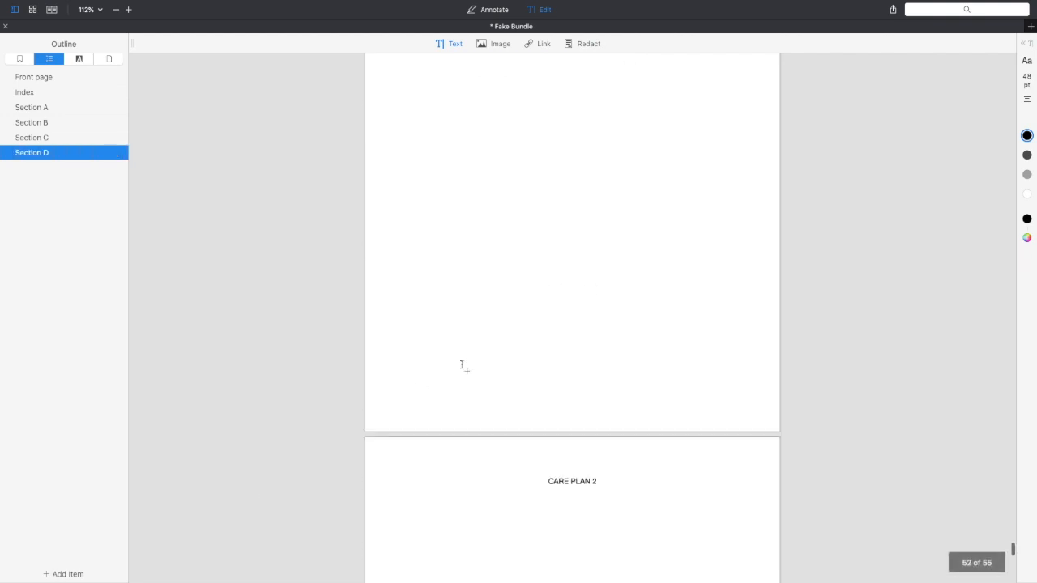
left_click(67, 574)
type("Section ")
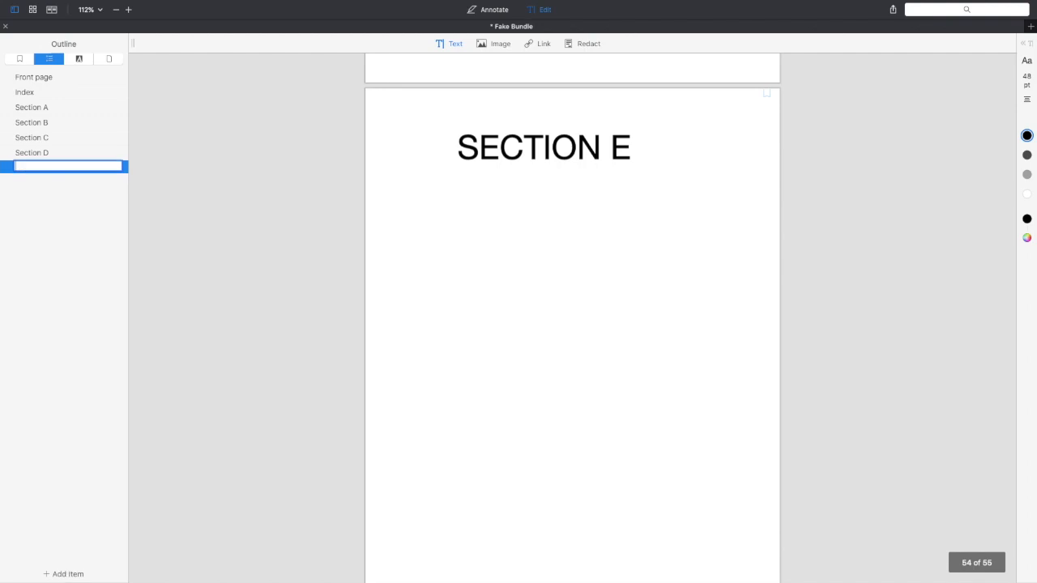
type("E")
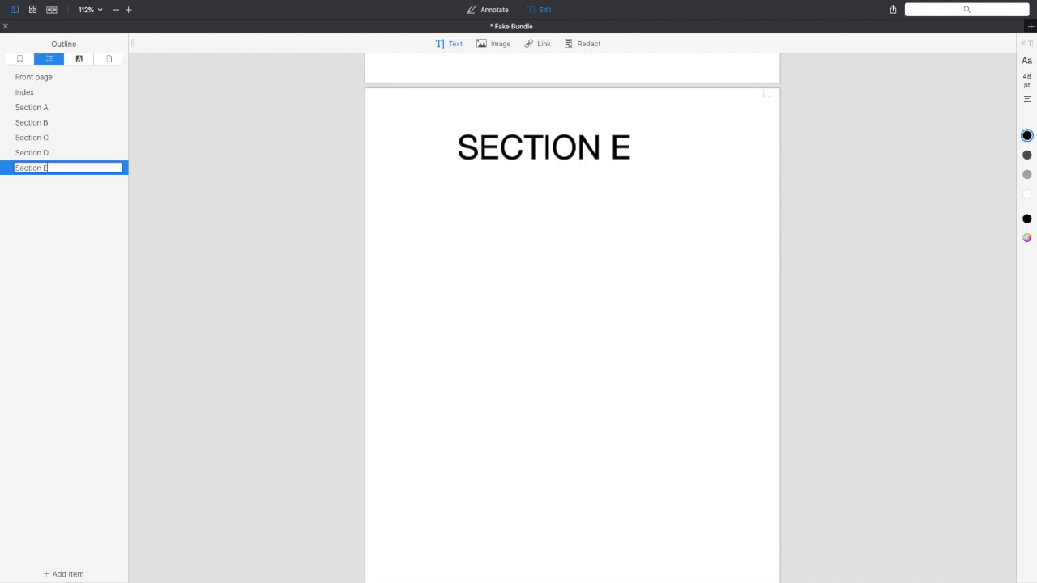
key("Return")
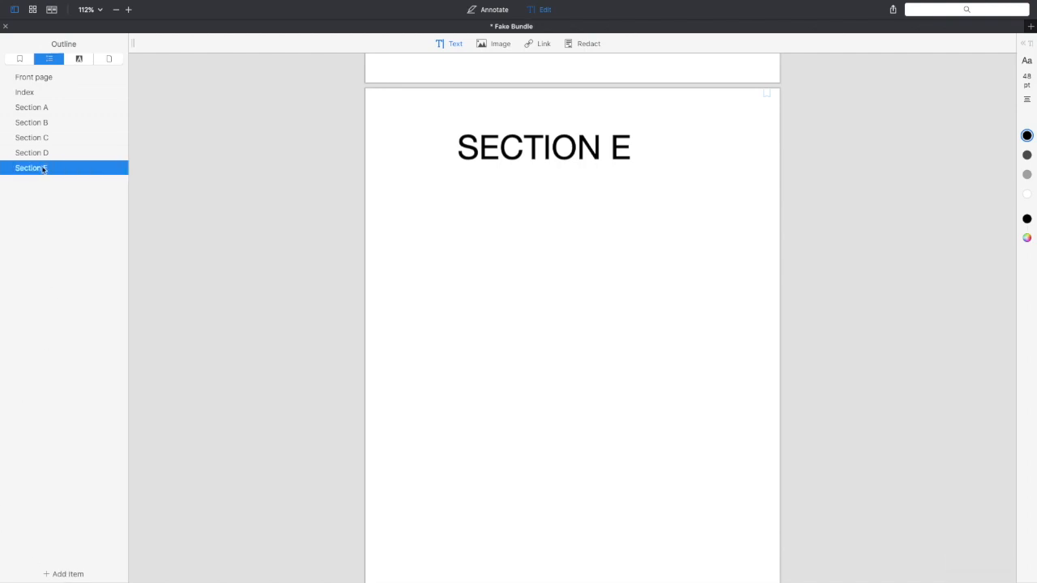
Check the outline by jumping to the Index entry, and return to the front page
left_click(27, 95)
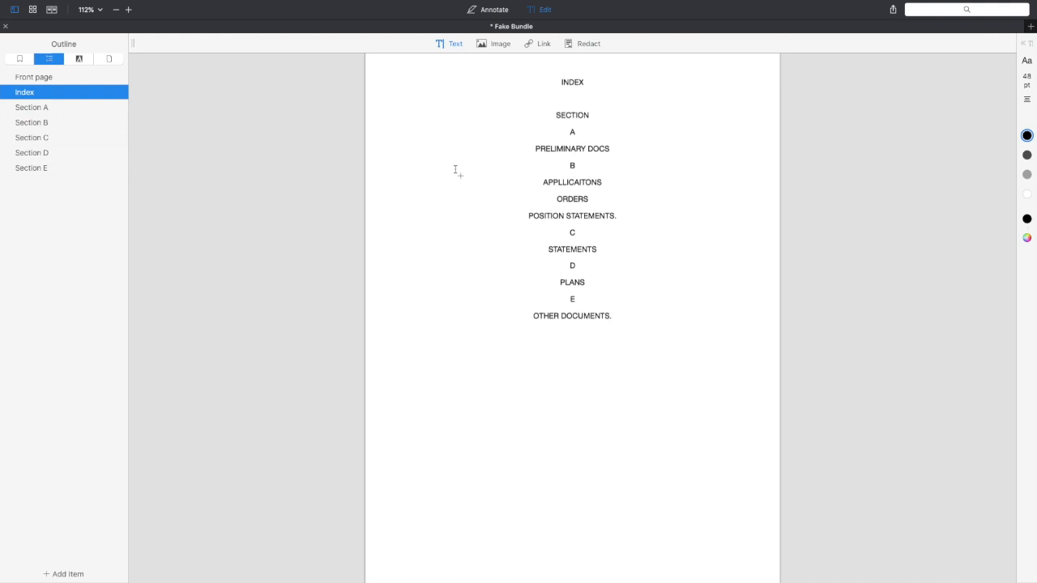
scroll(456, 171, "up", 10)
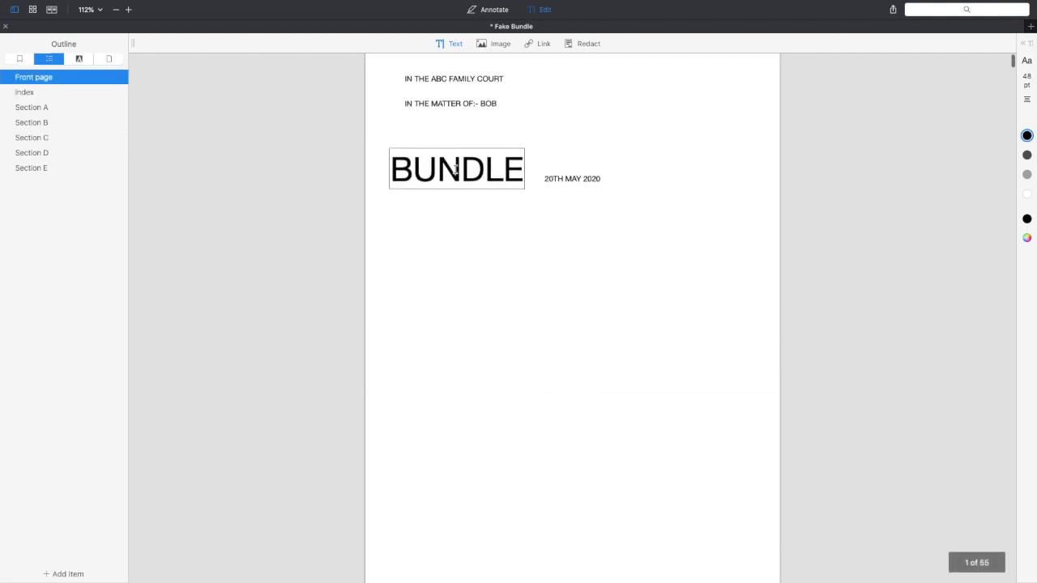
scroll(456, 168, "up", 3)
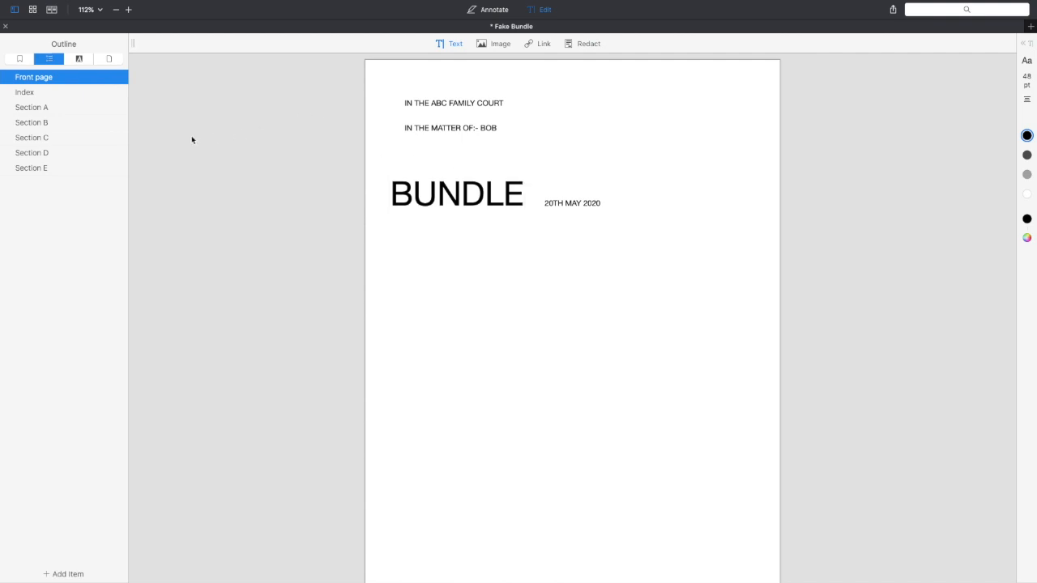
Append the file "fake social worker 2nd statement" to the end of the bundle
left_click(33, 11)
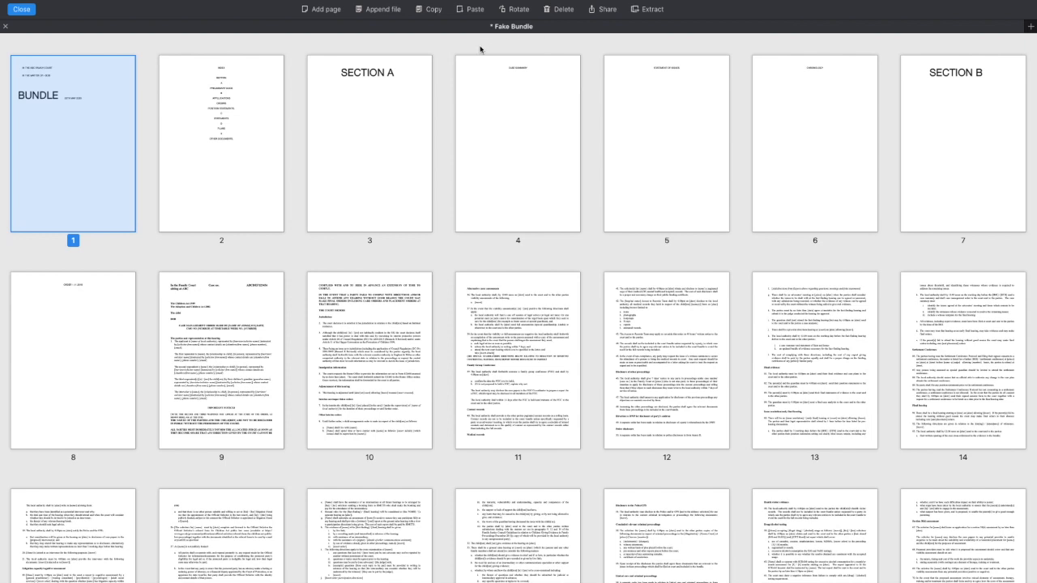
left_click(380, 11)
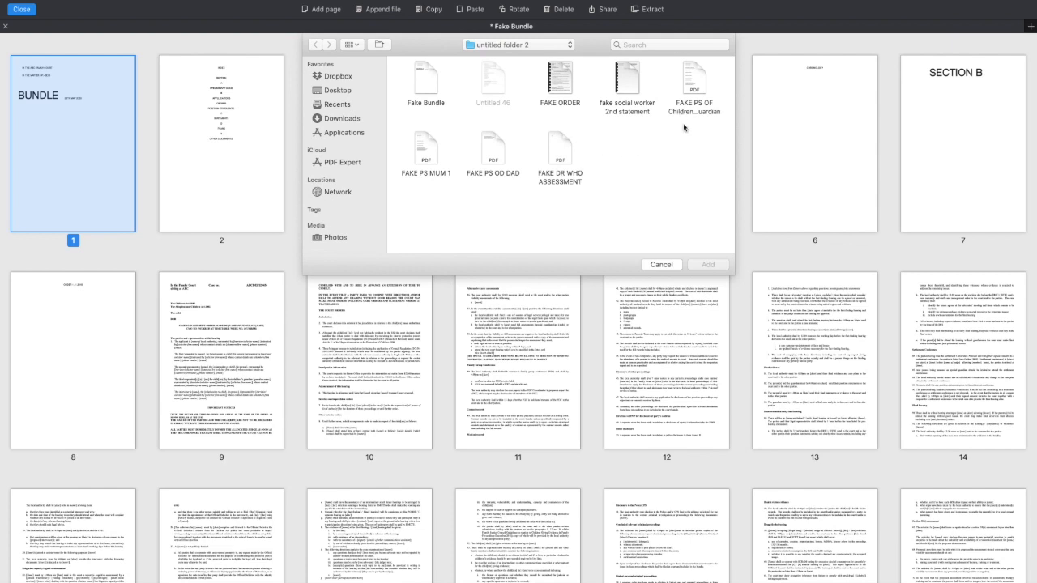
mouse_move(643, 76)
double_click(630, 73)
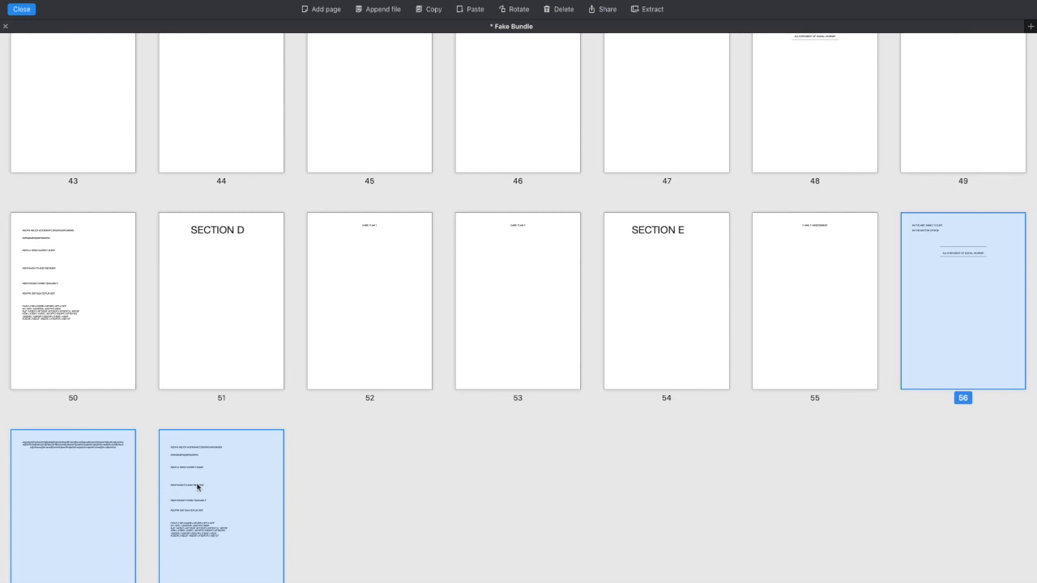
Move the three appended statement pages to directly after page 50, before the Section D divider, and return to the document view
right_click(916, 365)
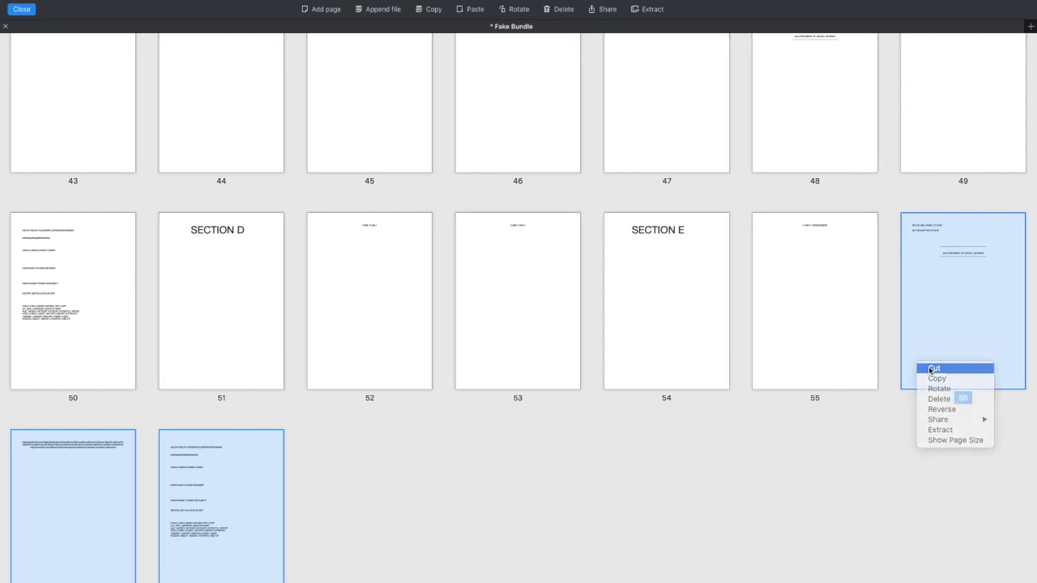
left_click(933, 369)
scroll(698, 395, "up", 5)
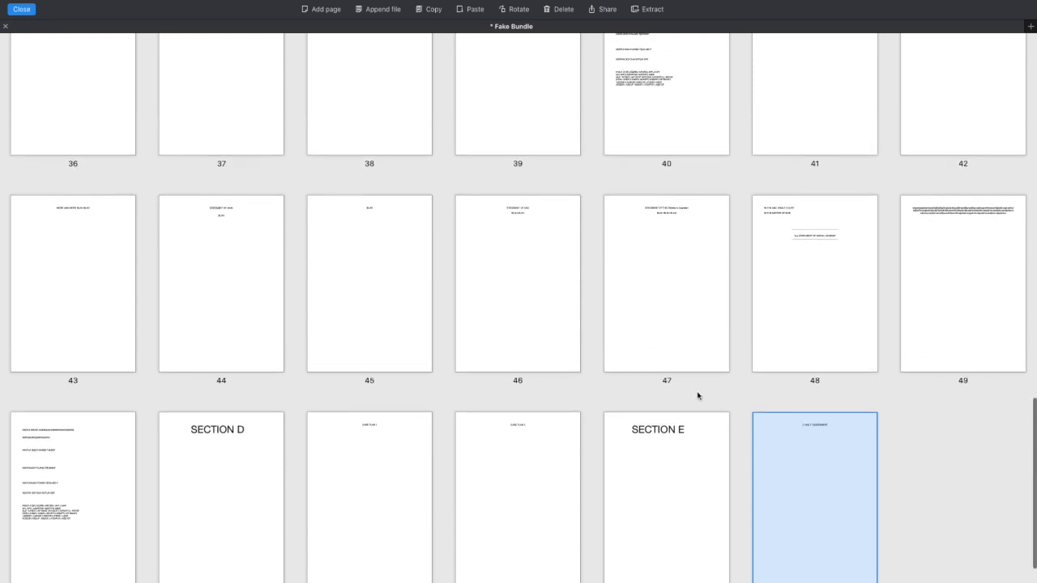
scroll(698, 396, "up", 3)
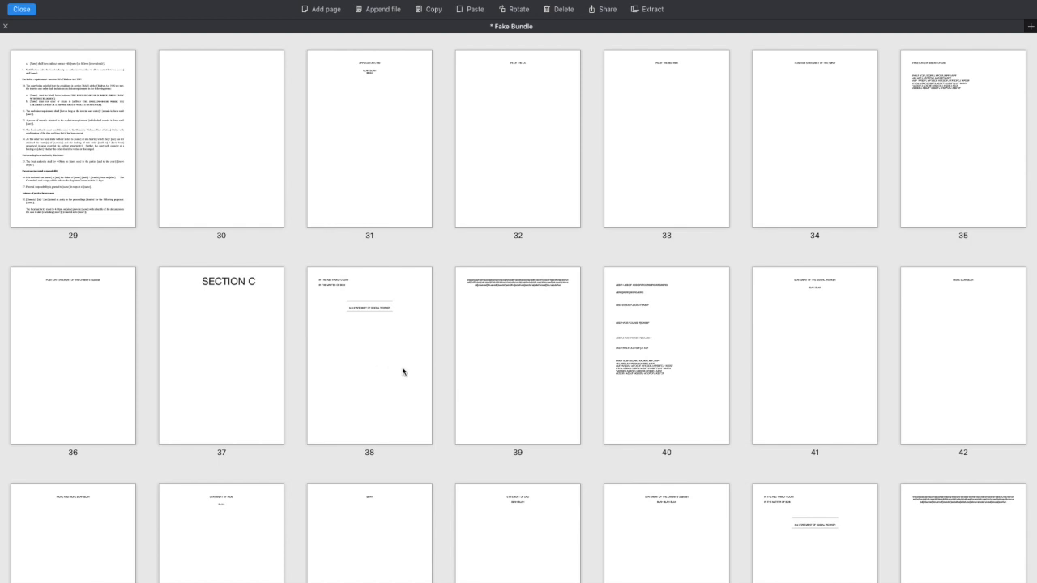
scroll(403, 371, "down", 5)
scroll(403, 371, "down", 1)
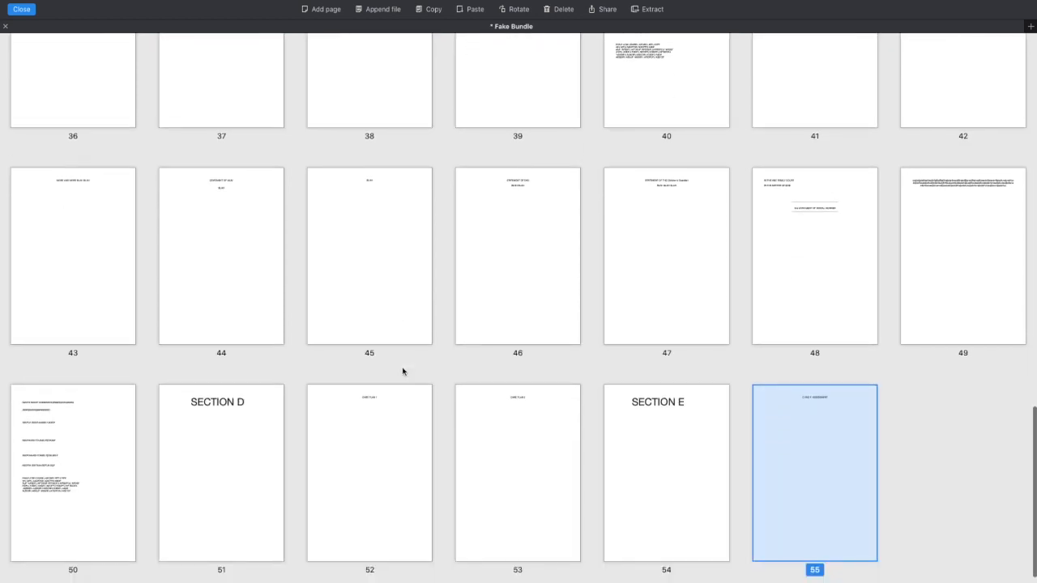
left_click(119, 421)
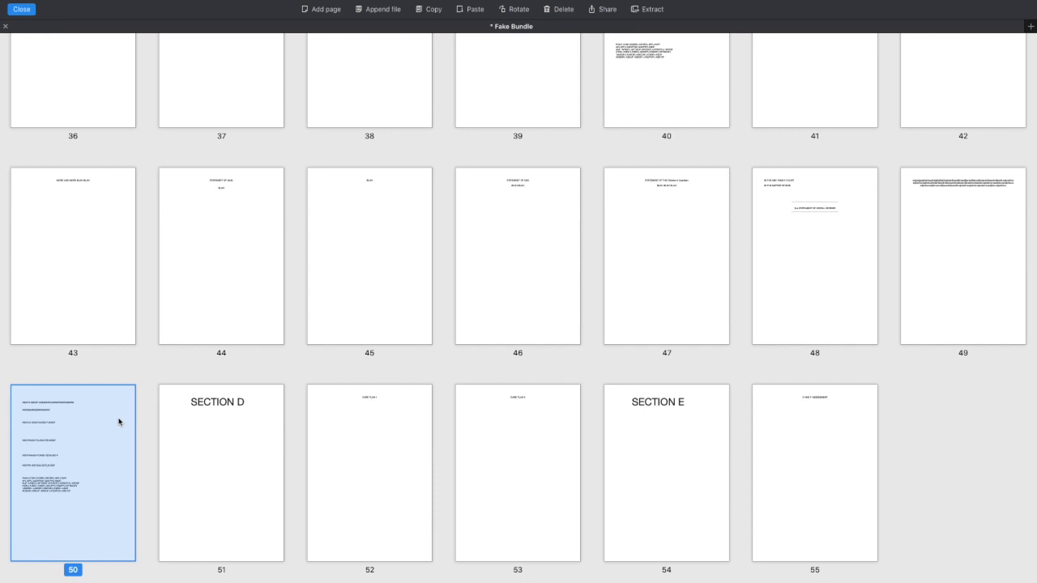
key("ctrl+v")
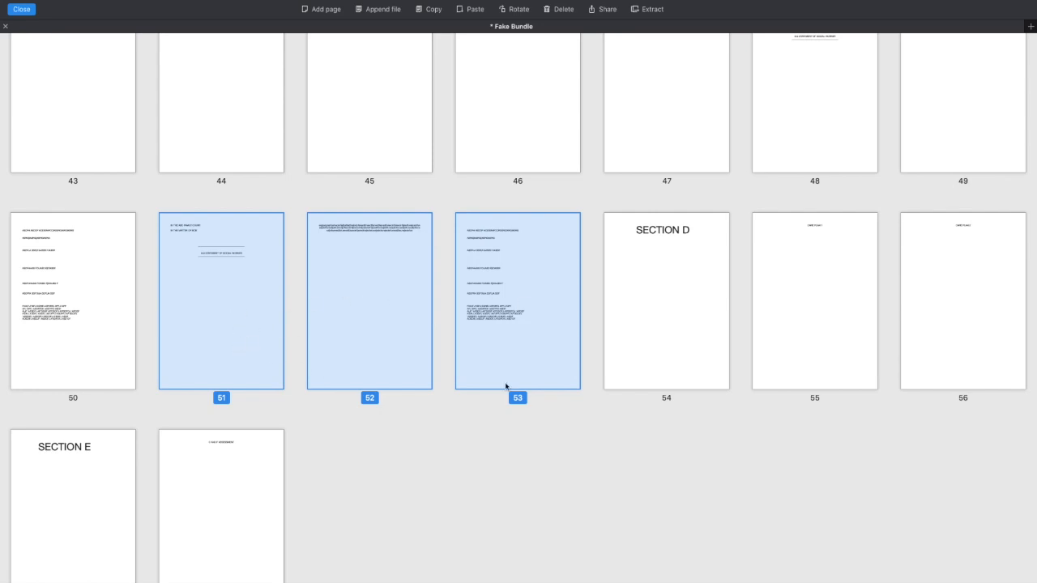
left_click(427, 437)
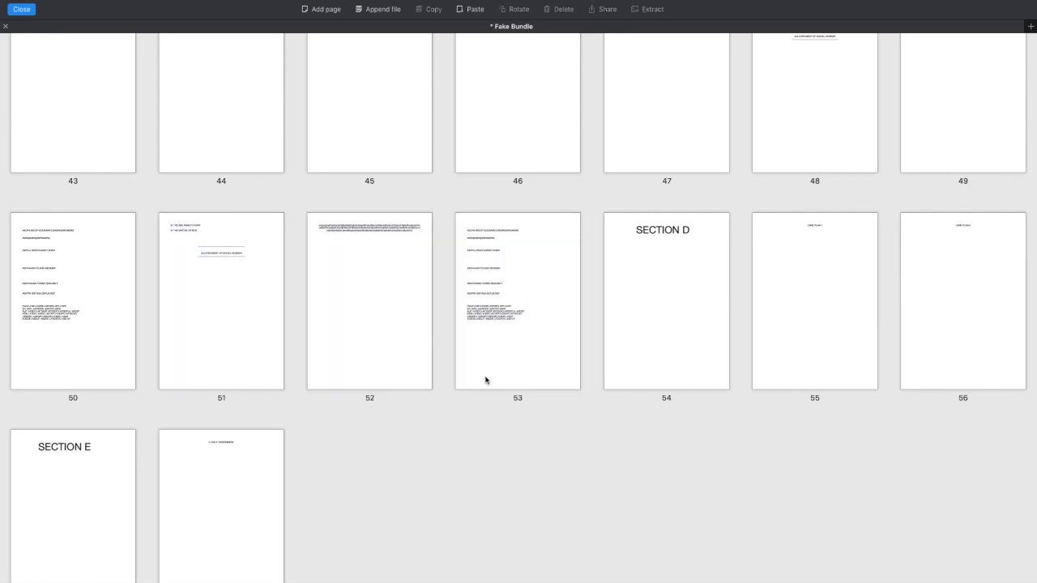
scroll(527, 341, "down", 1)
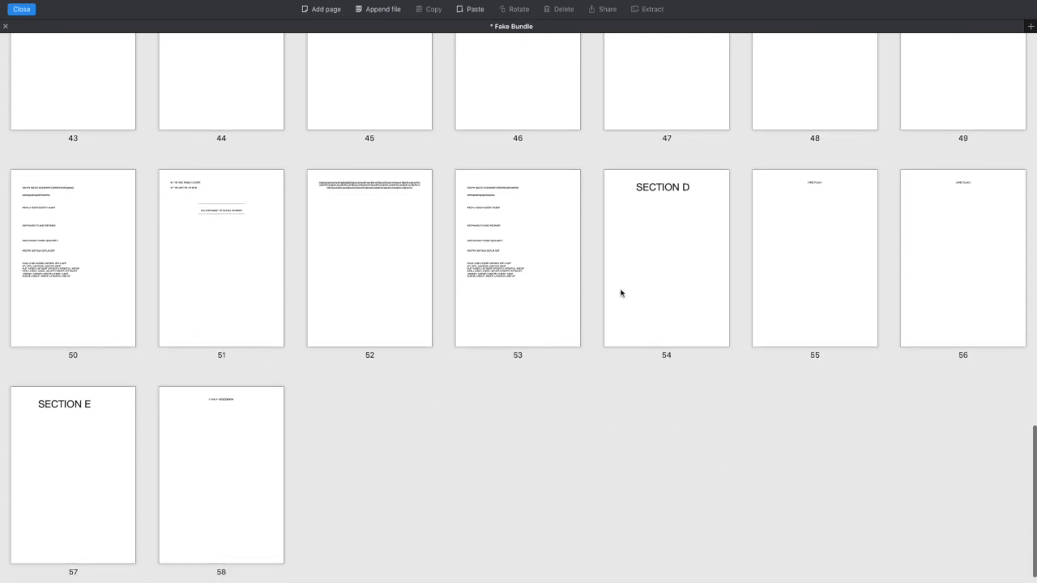
scroll(551, 414, "up", 15)
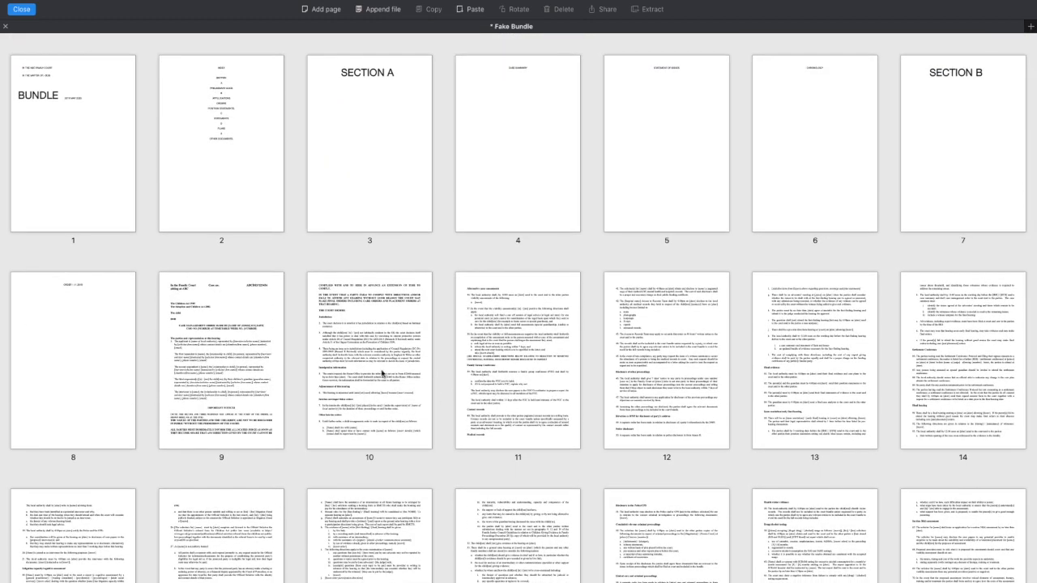
left_click(29, 11)
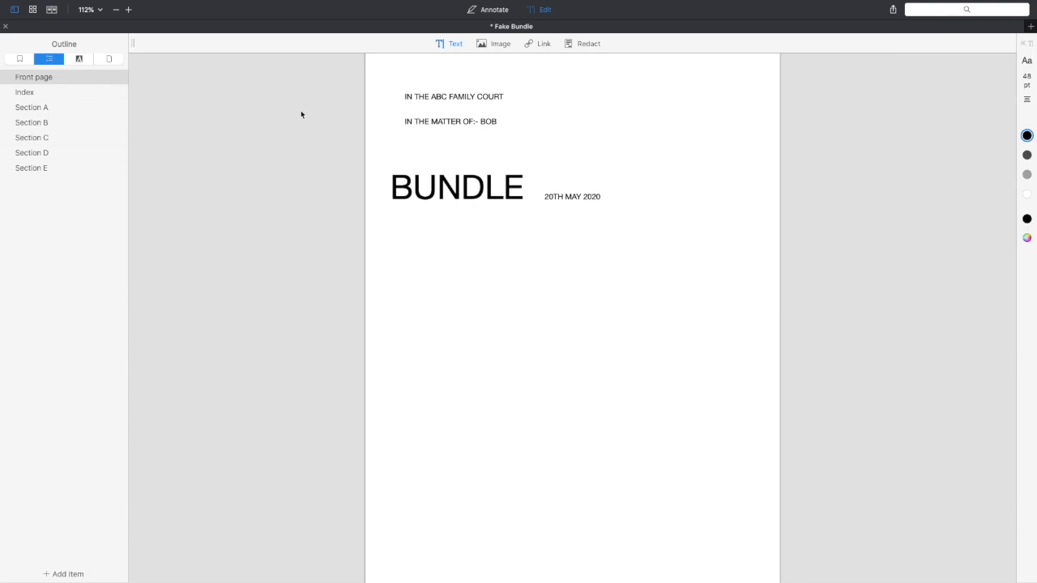
Create a link over the ORDERS entry on the Index page and set its destination type to a page
scroll(463, 254, "down", 10)
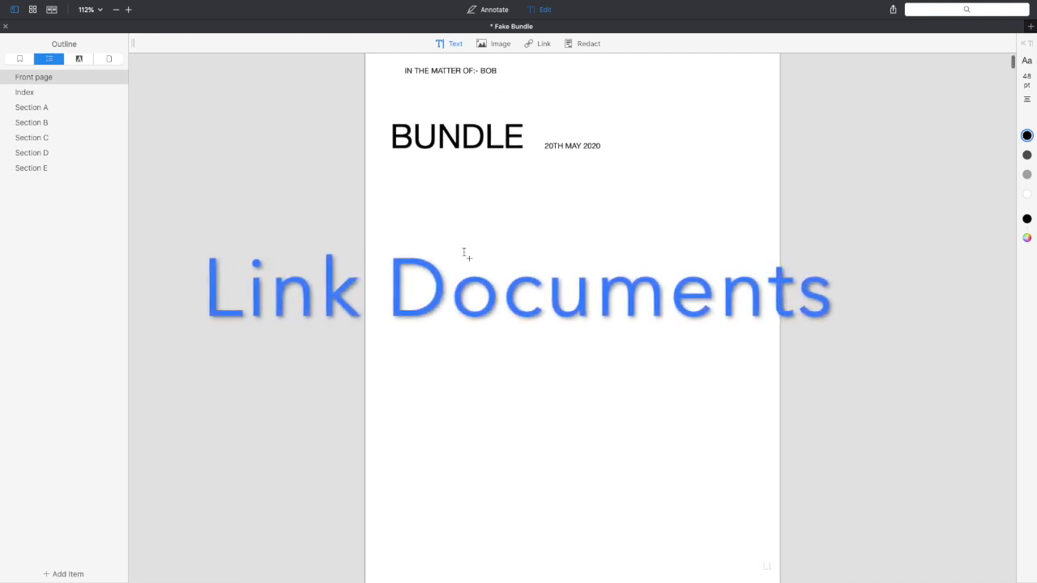
scroll(463, 254, "up", 5)
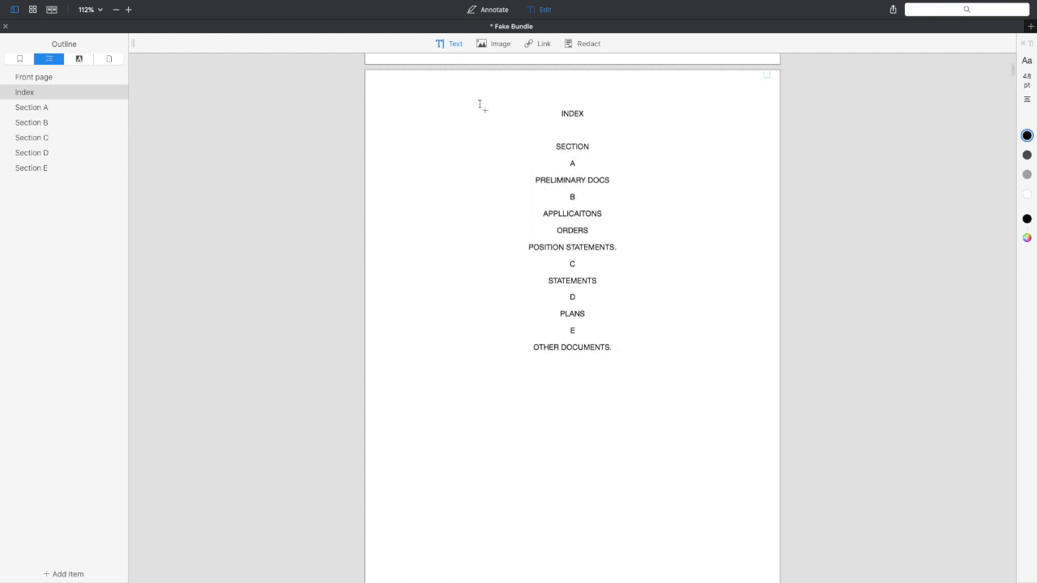
left_click(542, 11)
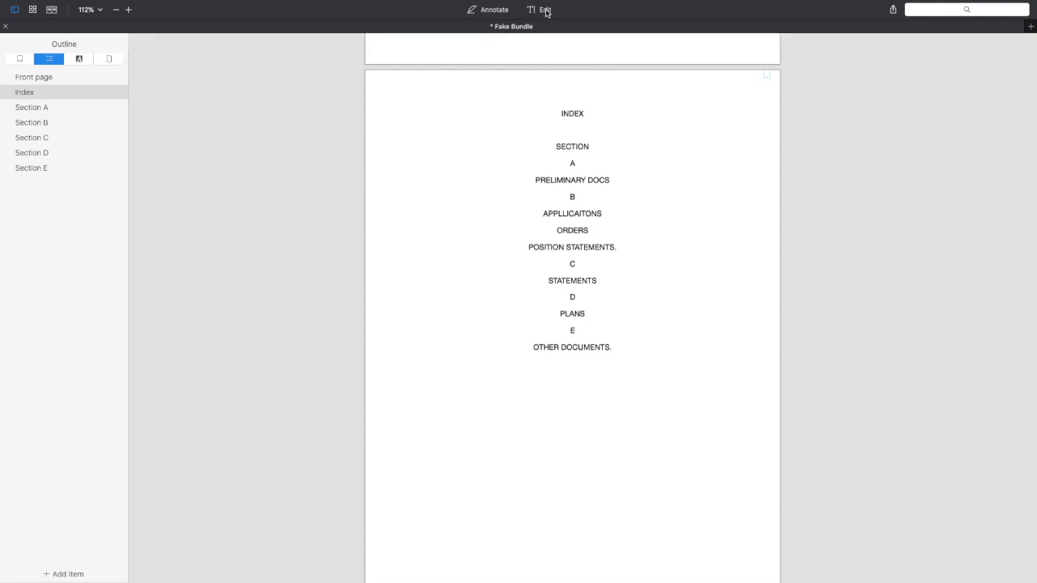
left_click(544, 11)
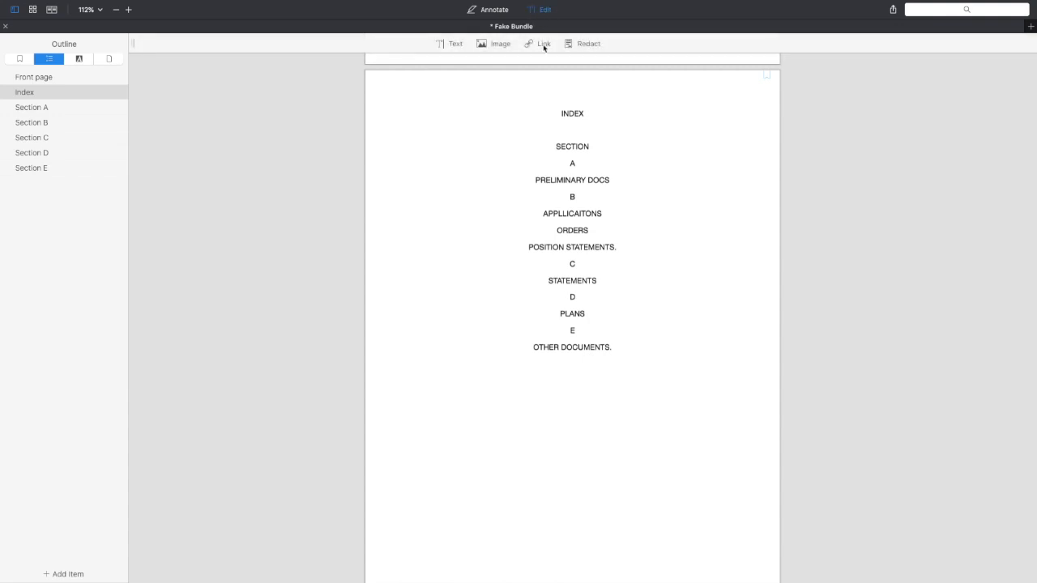
left_click(544, 46)
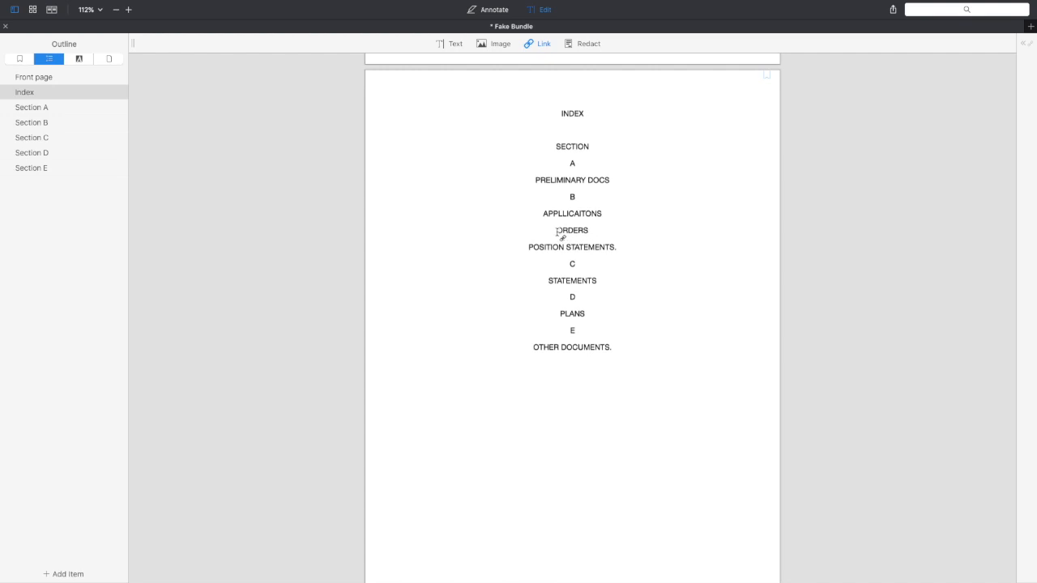
left_click_drag(558, 232, 591, 231)
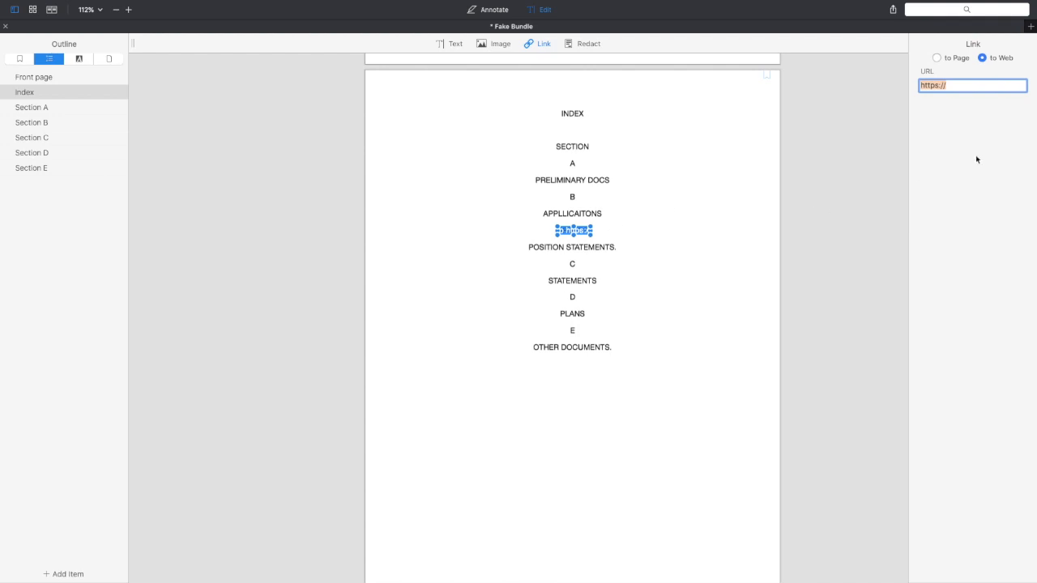
key("BackSpace")
left_click(938, 58)
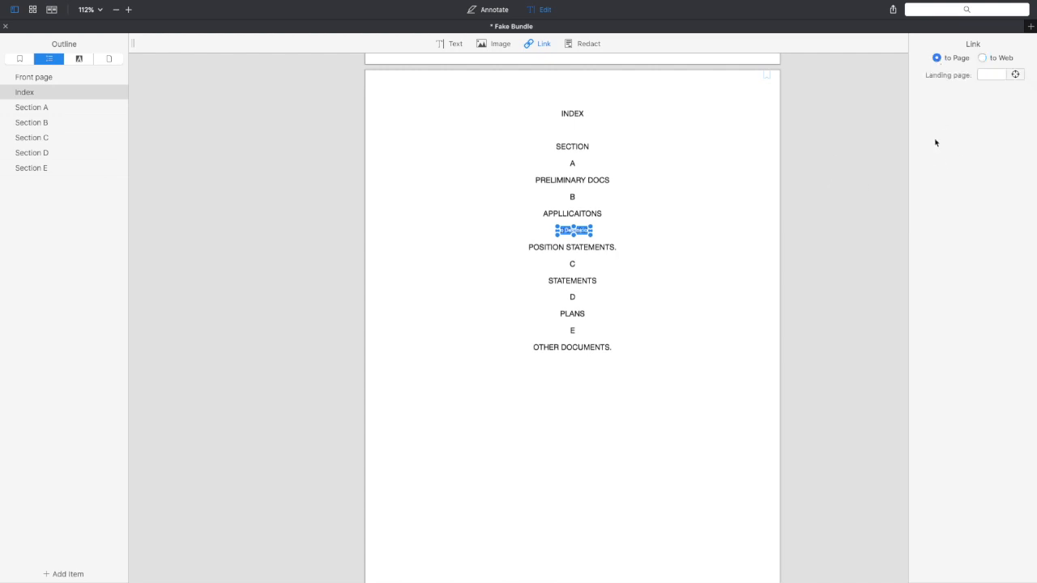
Find the first page of the case management order in Section B
scroll(608, 234, "down", 15)
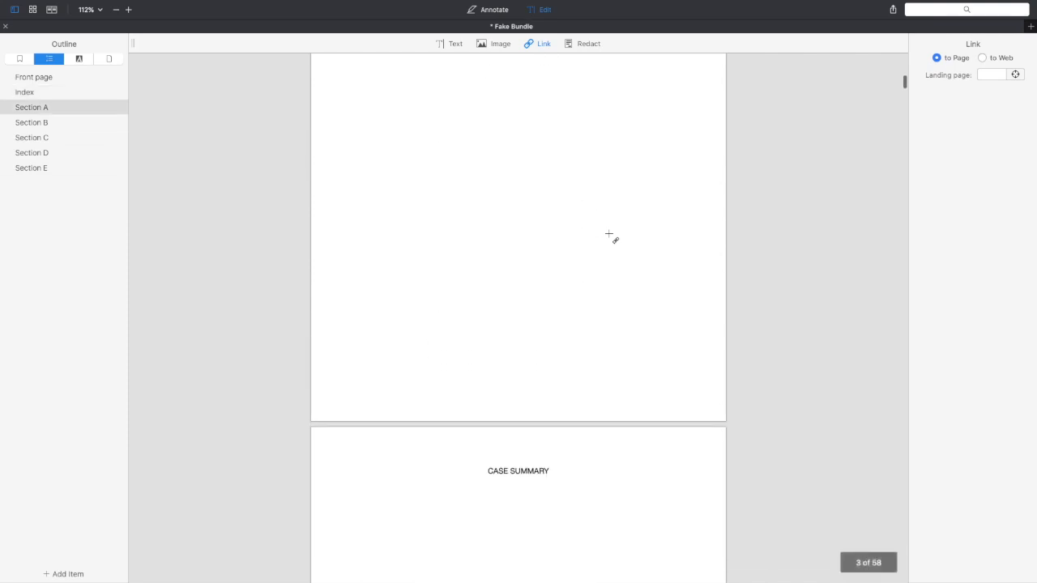
scroll(609, 234, "down", 20)
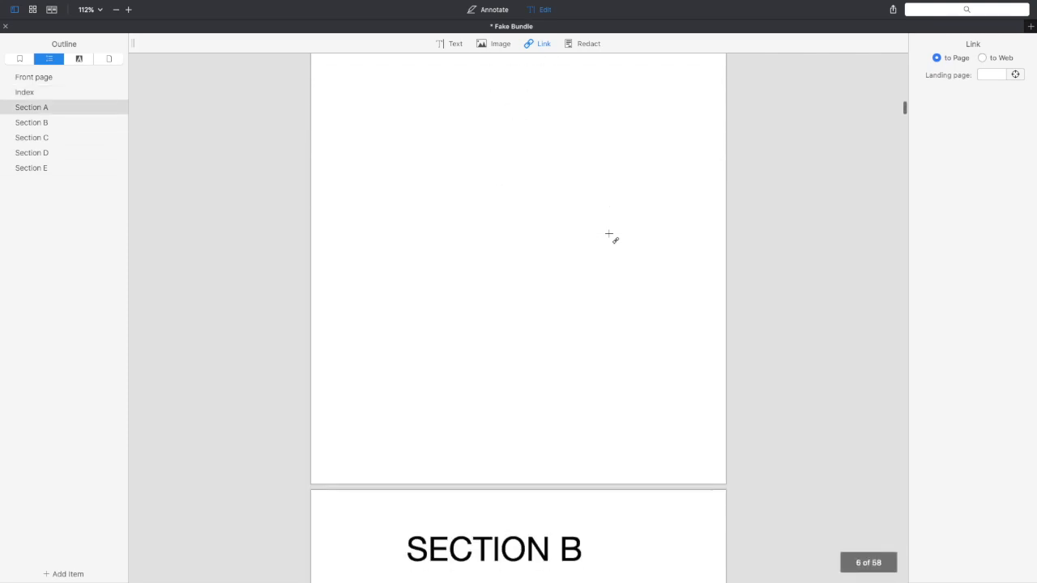
scroll(608, 234, "down", 15)
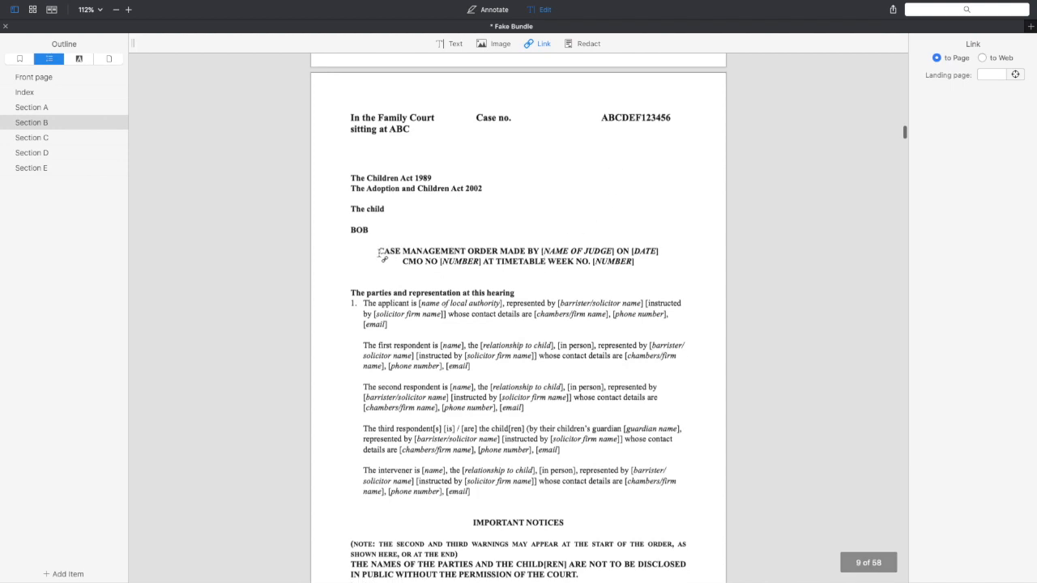
left_click_drag(381, 254, 640, 266)
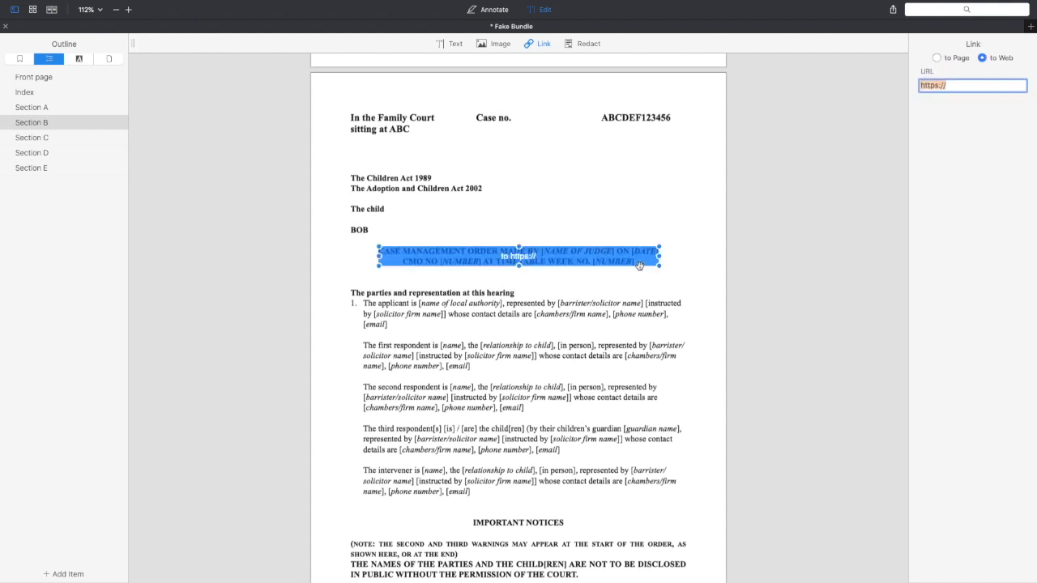
scroll(683, 349, "down", 10)
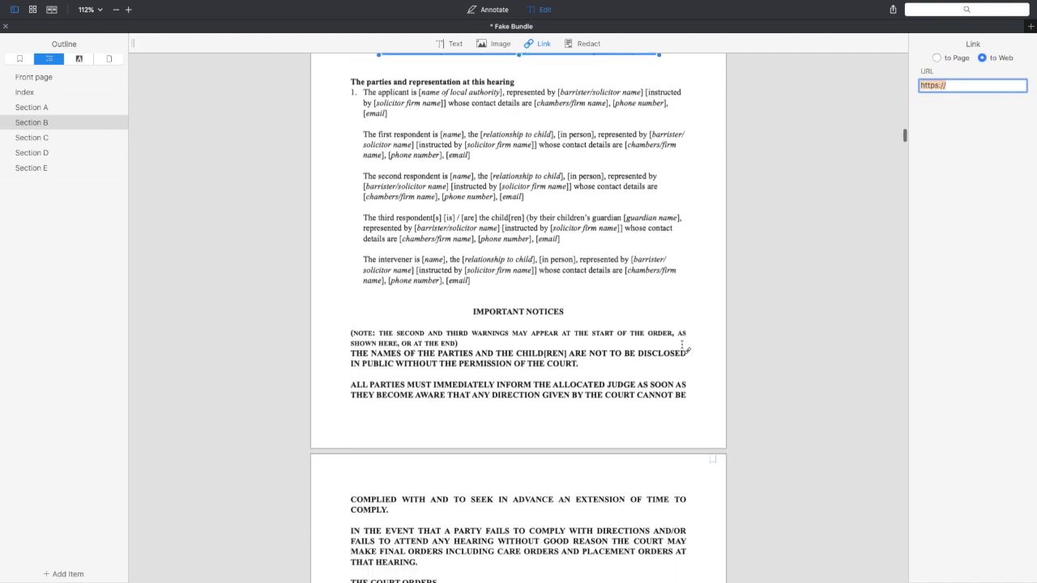
scroll(683, 349, "up", 5)
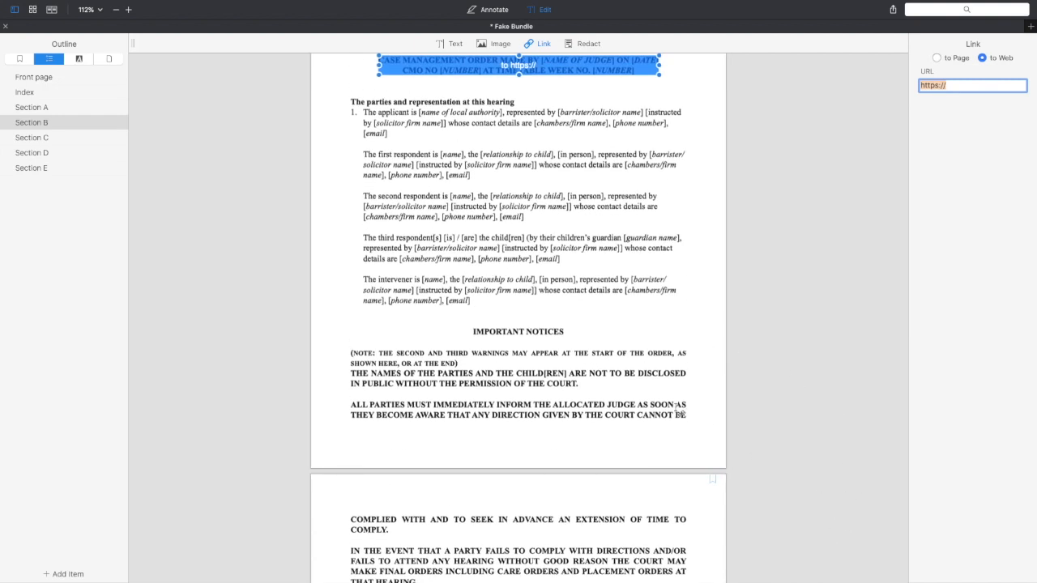
left_click(958, 85)
key("Return")
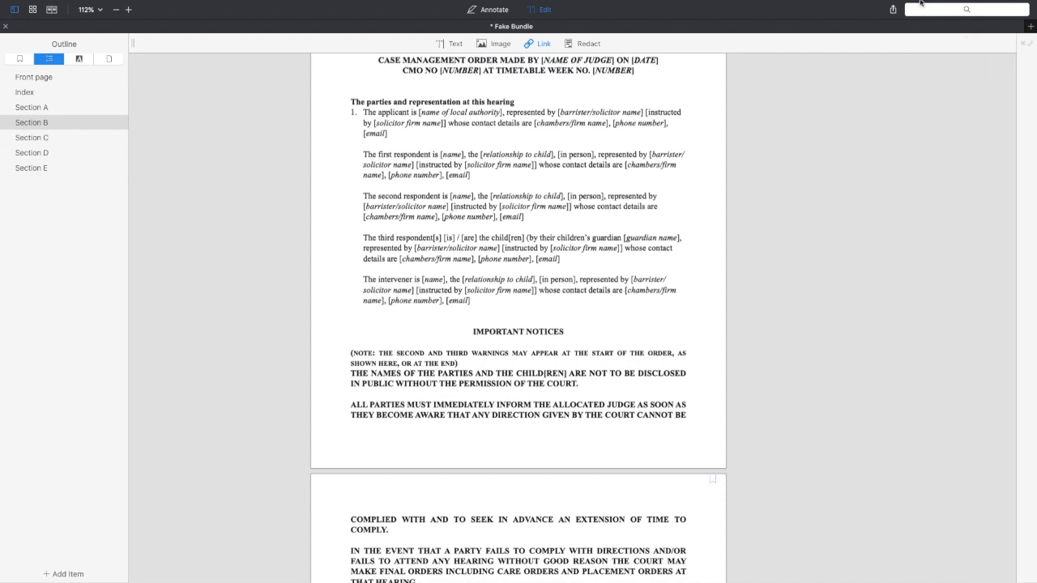
Set the landing page of the ORDERS link on the Index page to 9
left_click(544, 44)
scroll(550, 72, "up", 20)
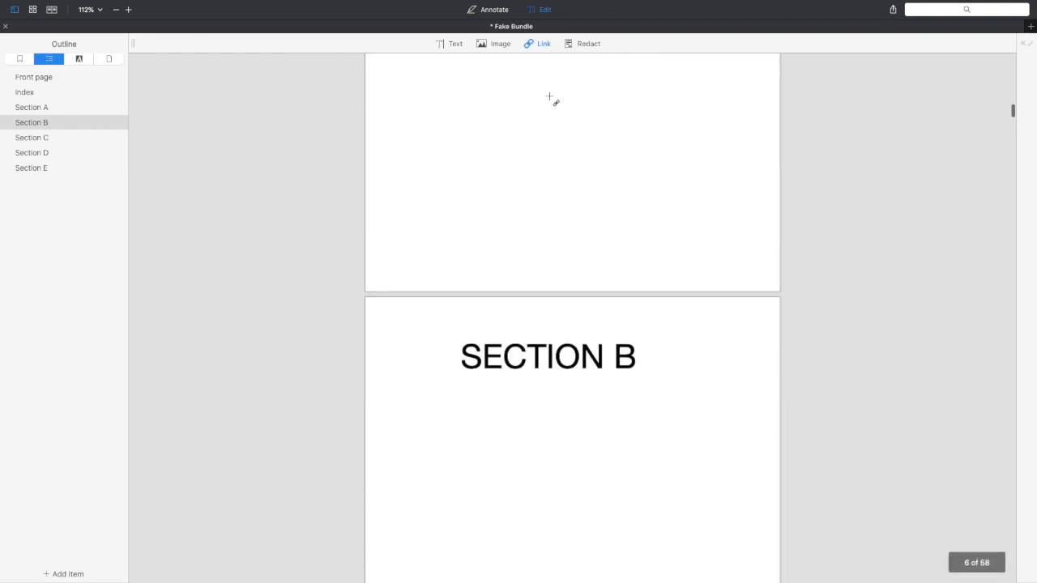
scroll(549, 97, "up", 10)
scroll(549, 97, "down", 6)
scroll(549, 96, "down", 1)
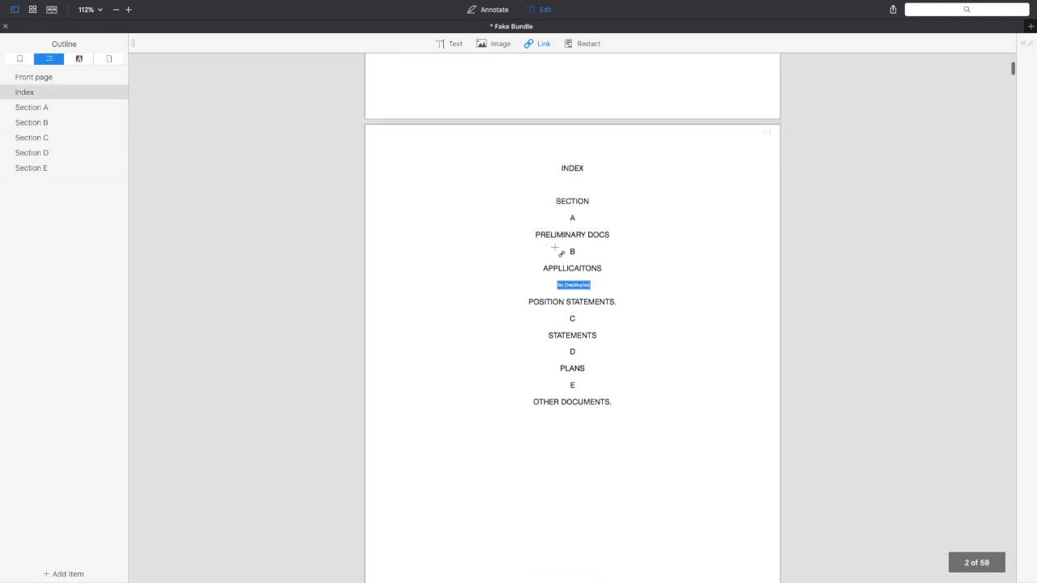
left_click(564, 287)
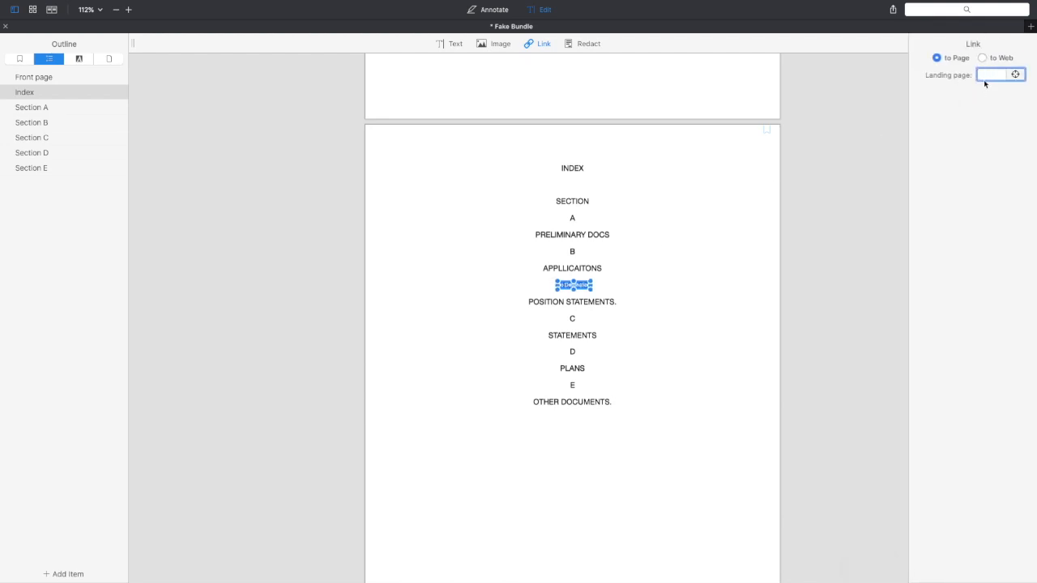
type("9")
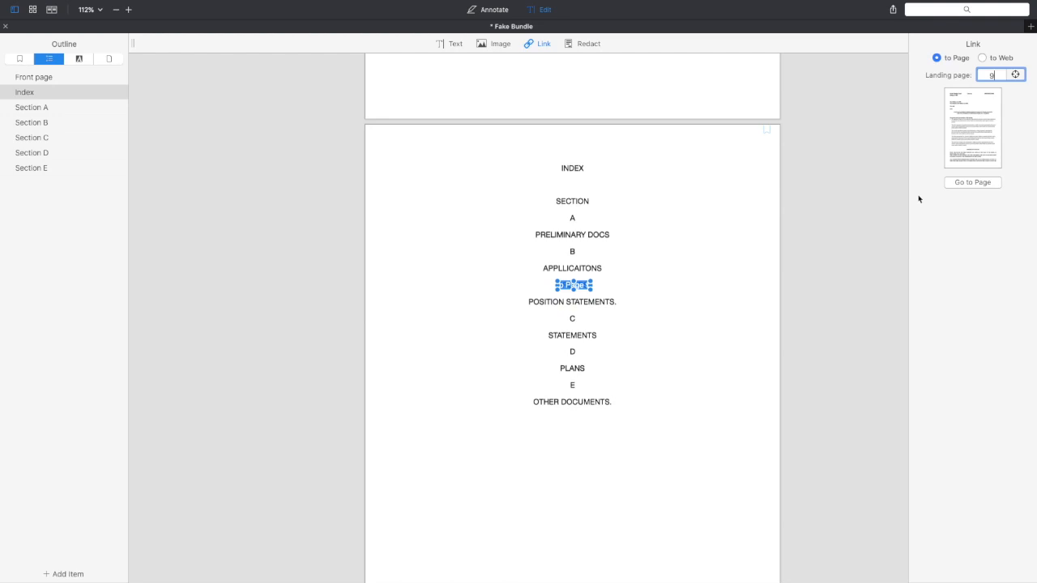
key("Return")
Check the ORDERS link by going to its landing page, then return to the front pages and leave editing mode
left_click(976, 184)
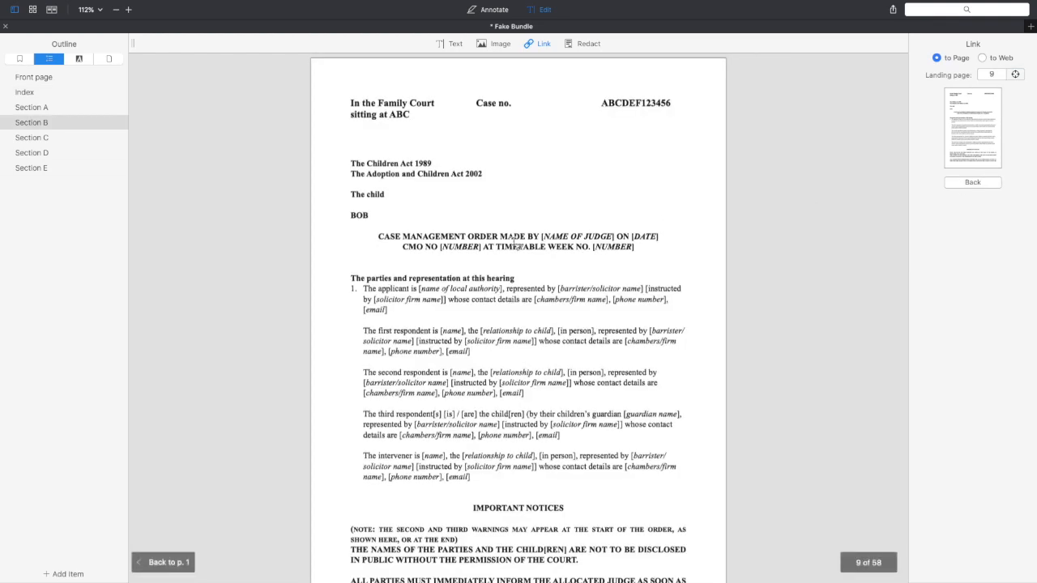
scroll(513, 241, "up", 20)
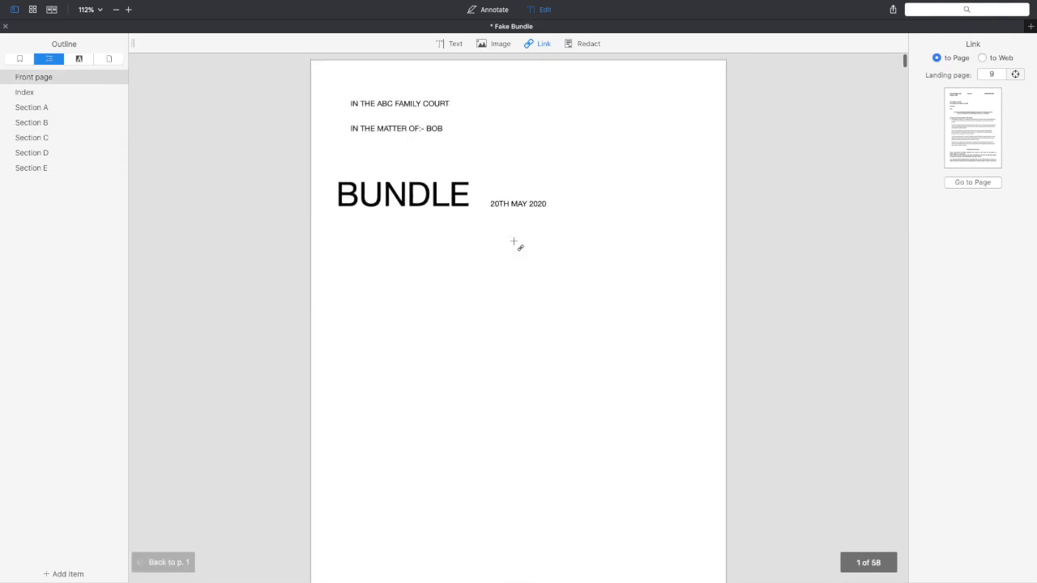
scroll(514, 242, "down", 10)
scroll(514, 240, "up", 10)
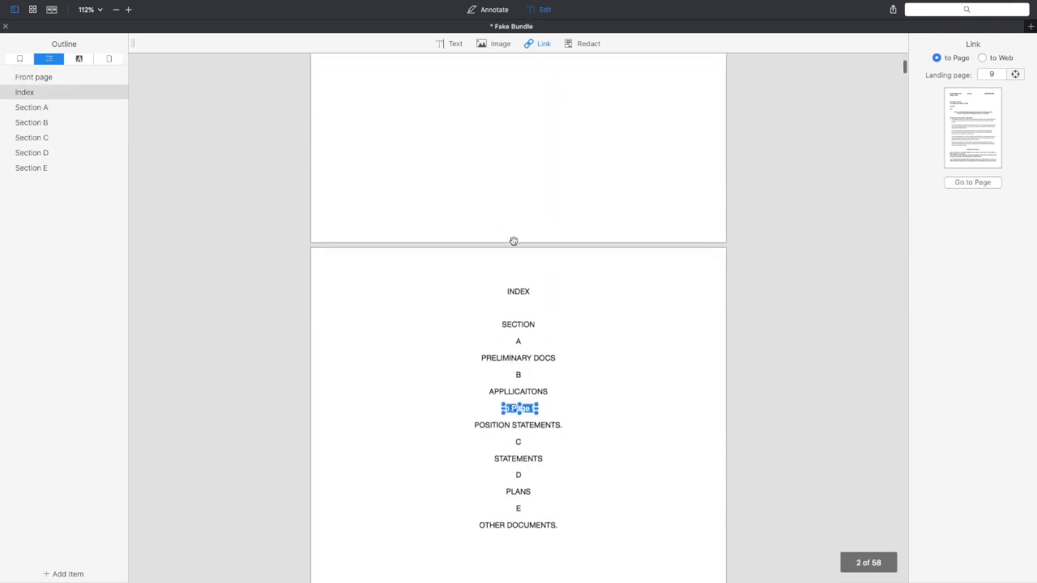
left_click(562, 23)
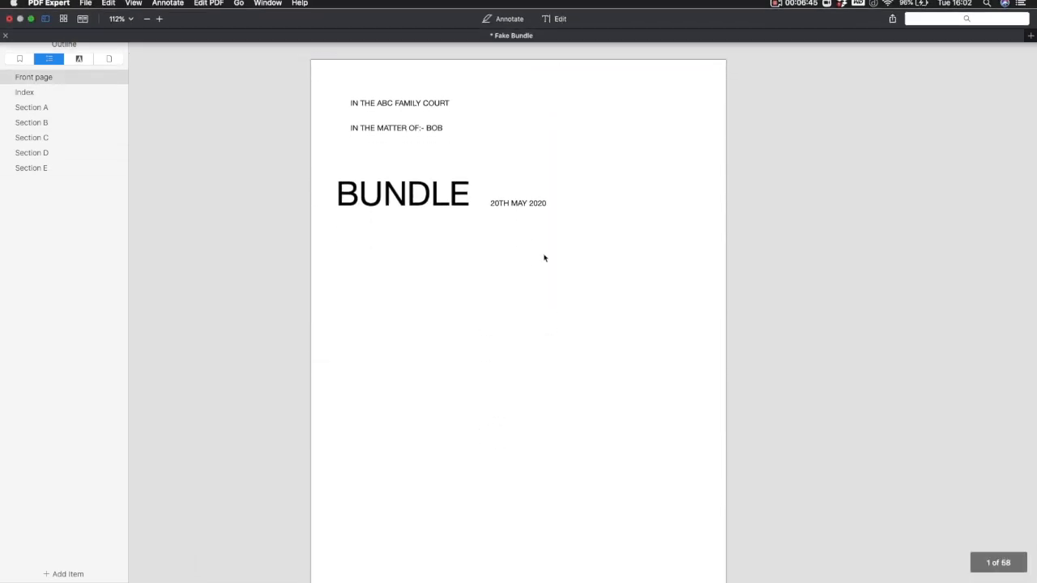
Follow the ORDERS link on the Index page, look through the start of the case management order, and return to the Index page
scroll(544, 265, "down", 5)
scroll(544, 264, "down", 1)
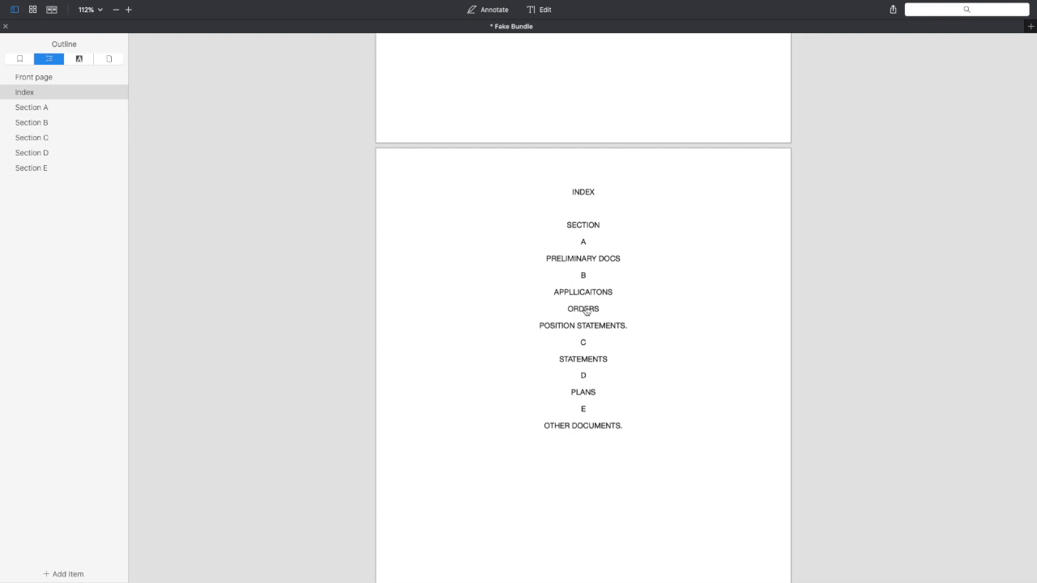
left_click(585, 311)
scroll(585, 306, "down", 10)
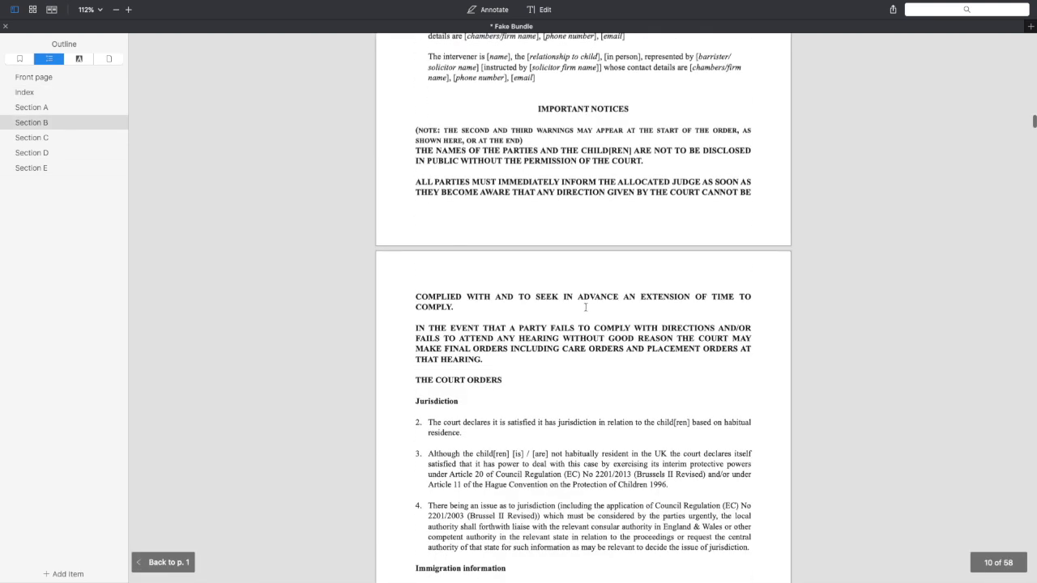
scroll(586, 305, "up", 10)
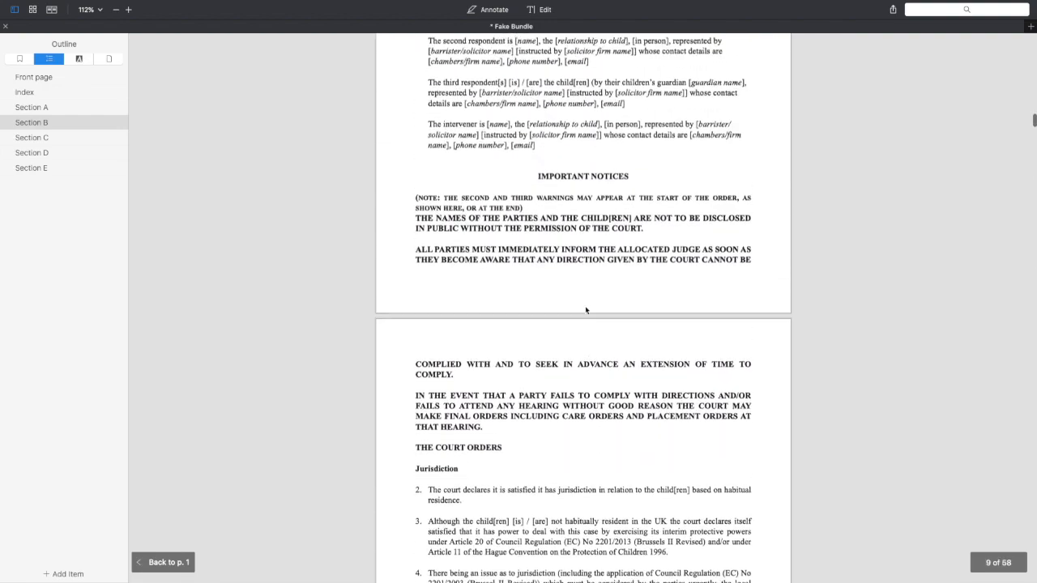
scroll(586, 305, "down", 5)
scroll(585, 305, "up", 20)
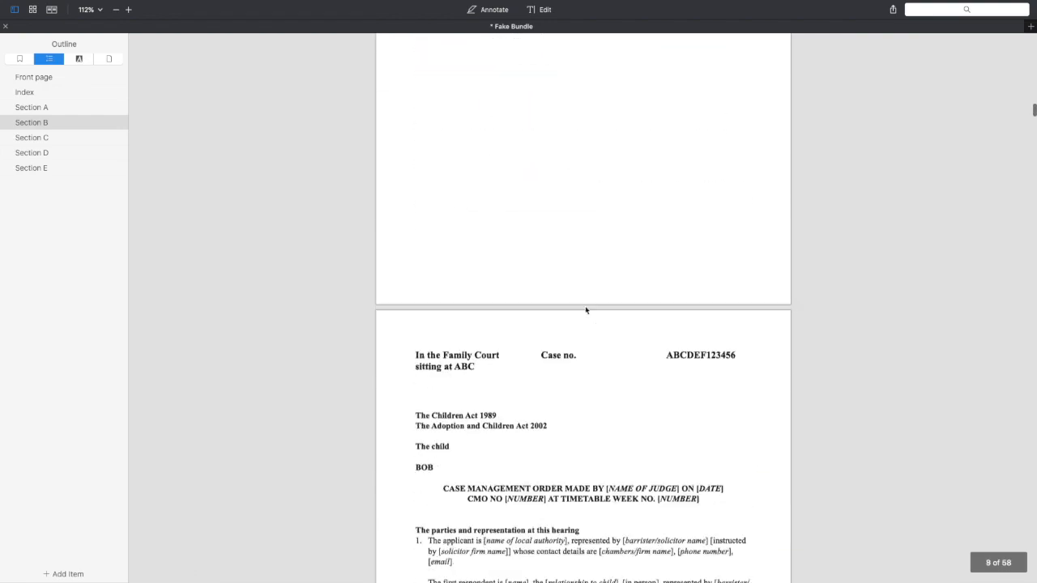
scroll(585, 306, "up", 10)
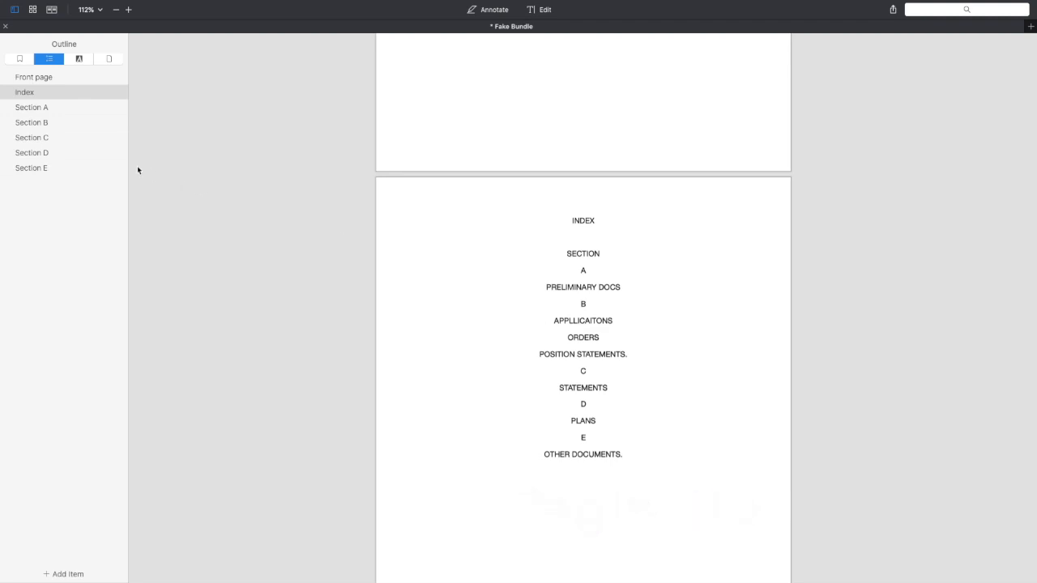
Examine the page thumbnails to find the first and last pages of Section B, then go back to the page view
left_click(33, 10)
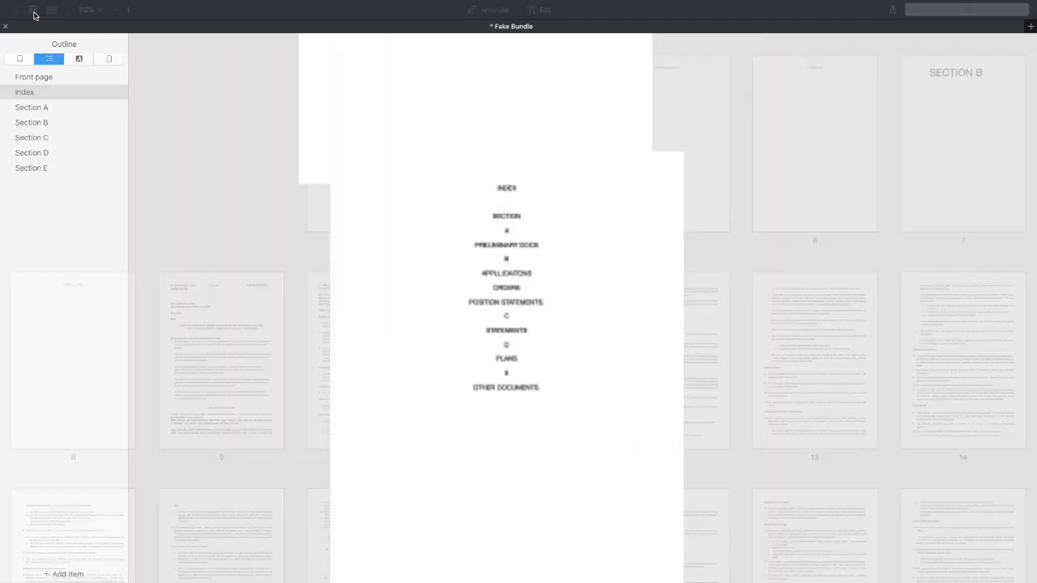
scroll(365, 271, "down", 3)
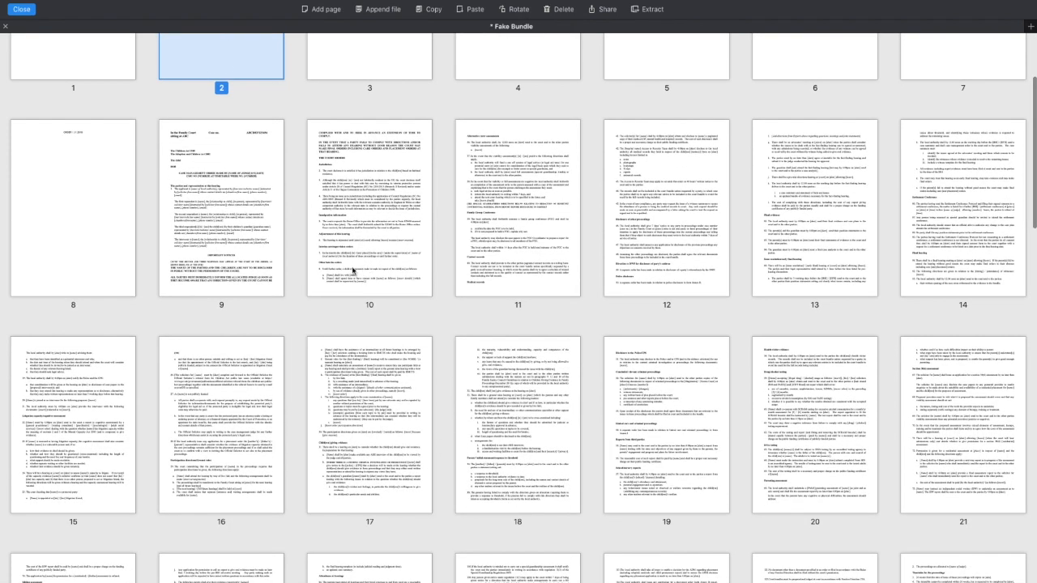
scroll(507, 217, "up", 3)
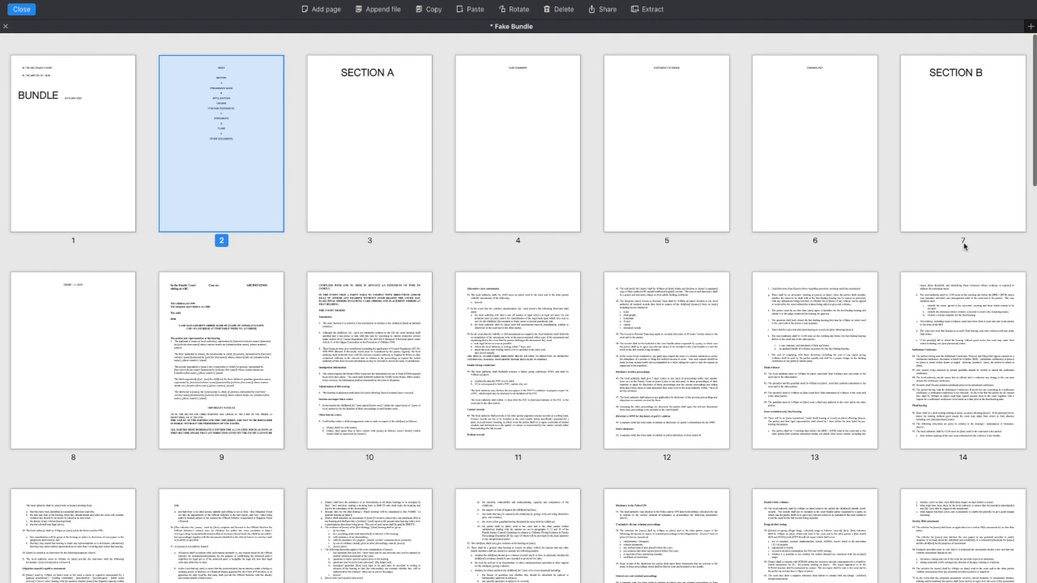
scroll(781, 326, "down", 6)
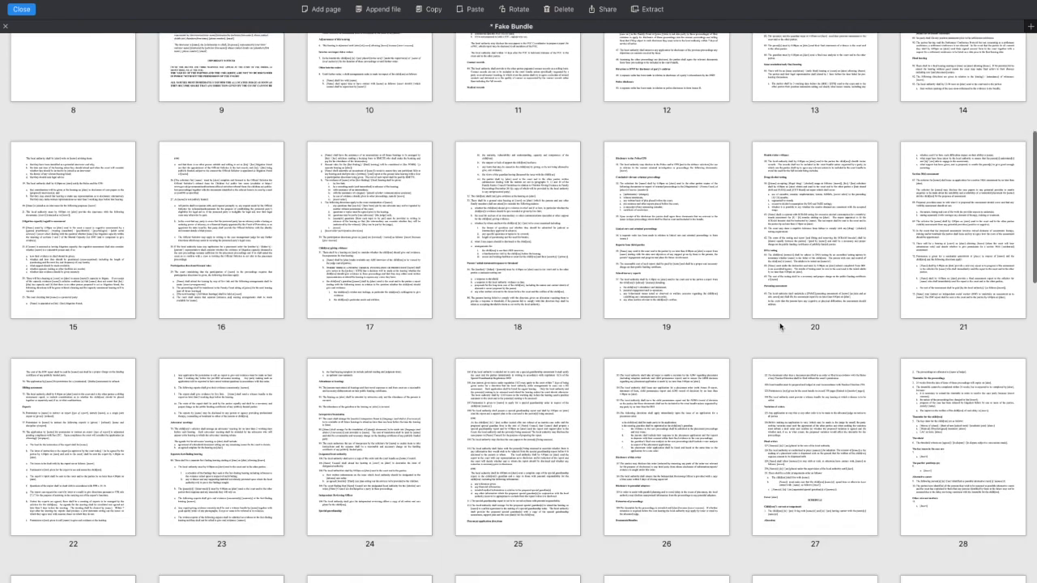
scroll(782, 327, "down", 4)
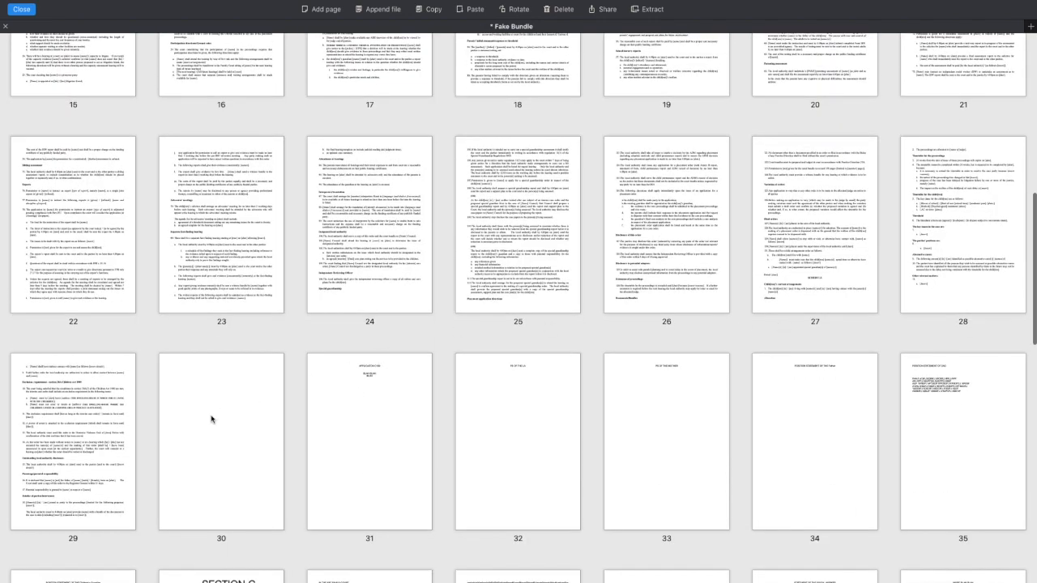
scroll(161, 456, "down", 1)
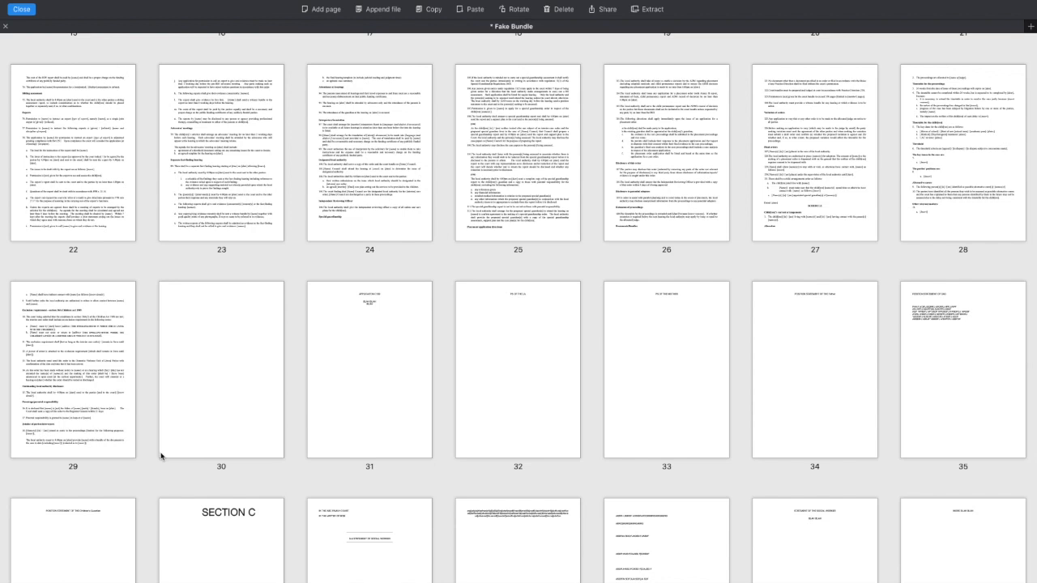
scroll(161, 456, "down", 2)
scroll(219, 451, "down", 1)
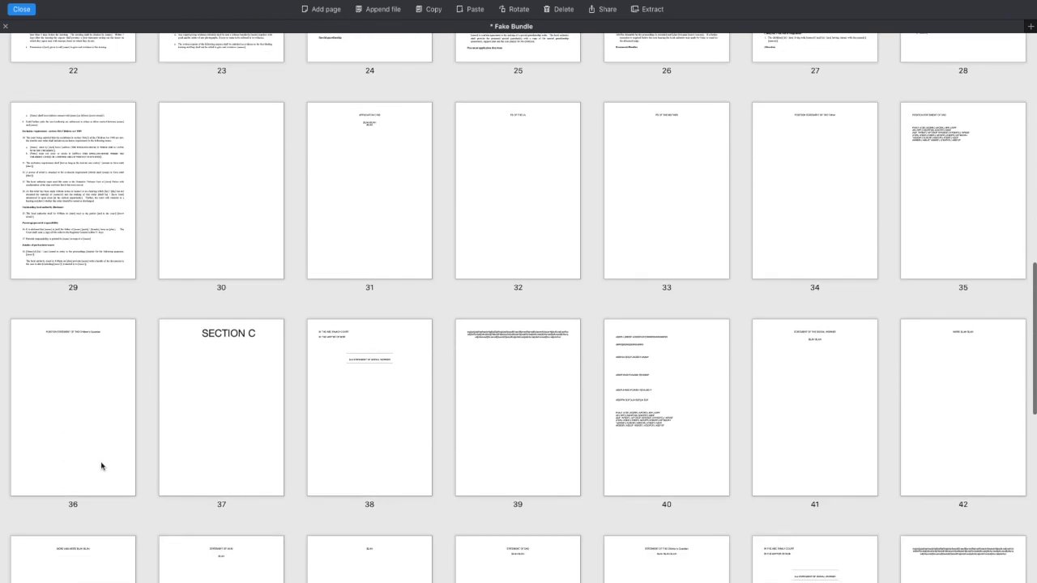
scroll(324, 398, "up", 1)
scroll(325, 398, "up", 12)
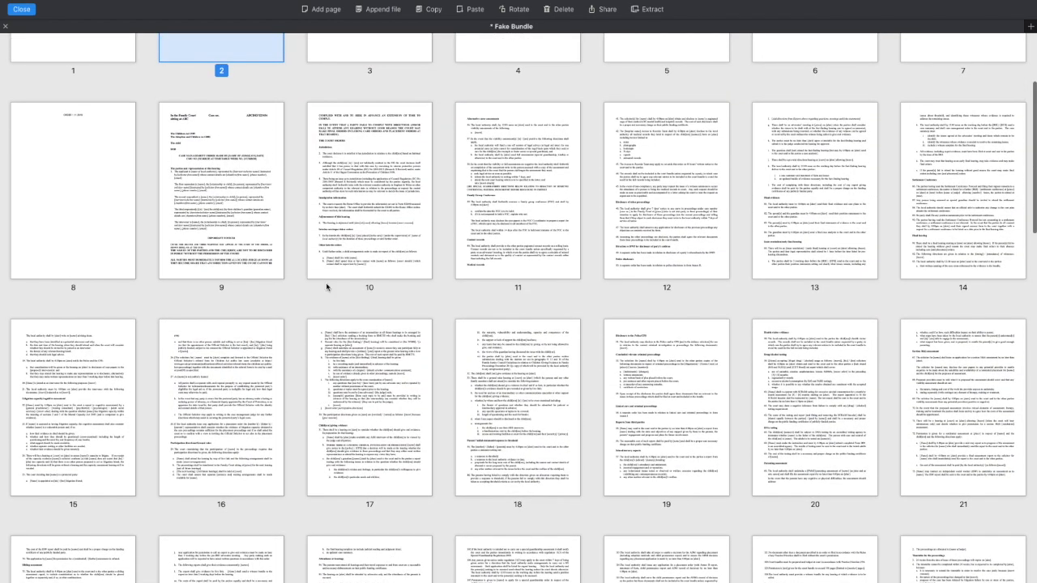
left_click(22, 10)
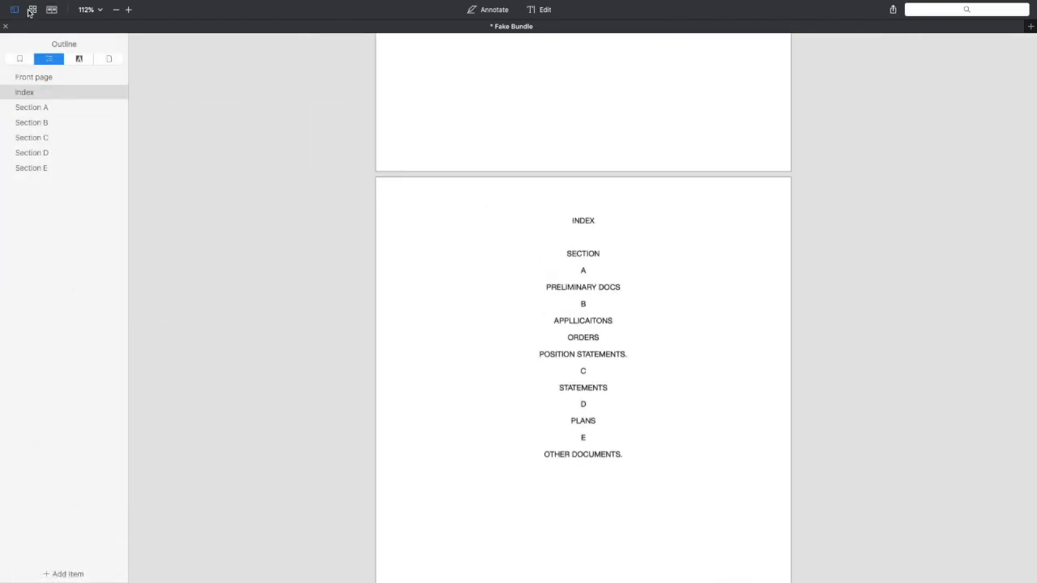
Start adding page numbers to the document and limit the range to pages 7 to 36
mouse_move(114, 3)
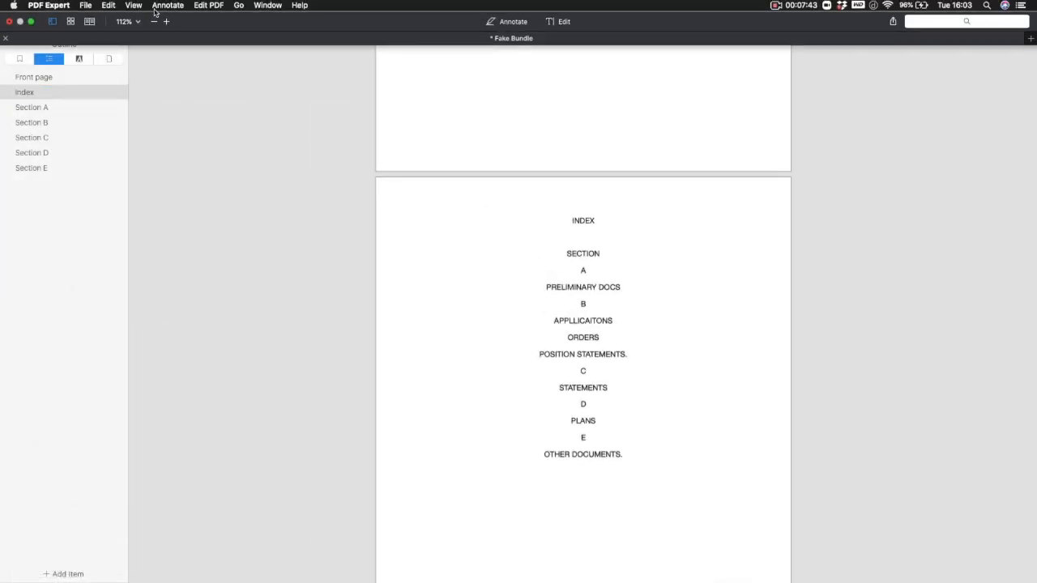
left_click(208, 6)
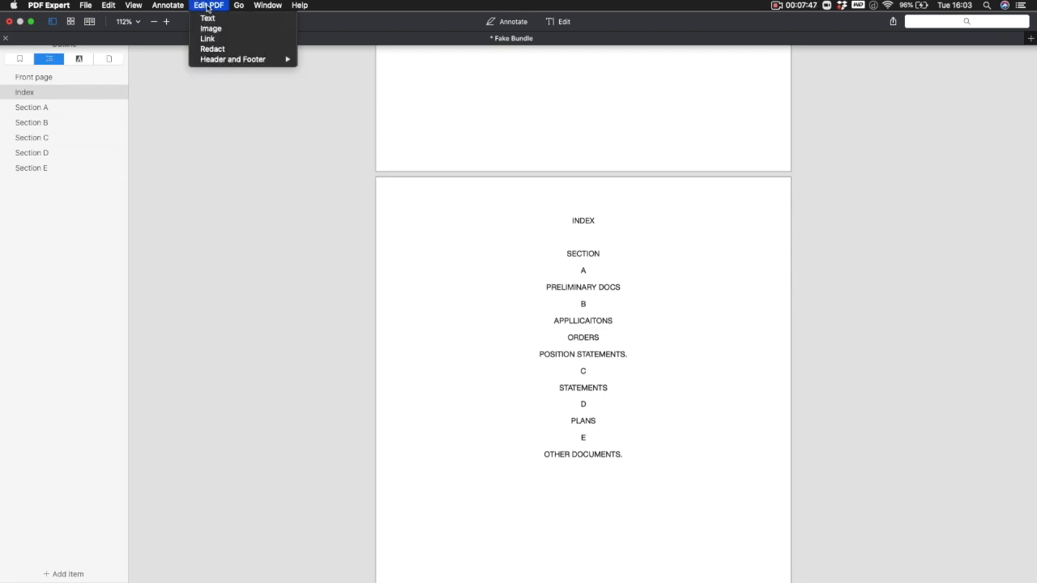
mouse_move(225, 62)
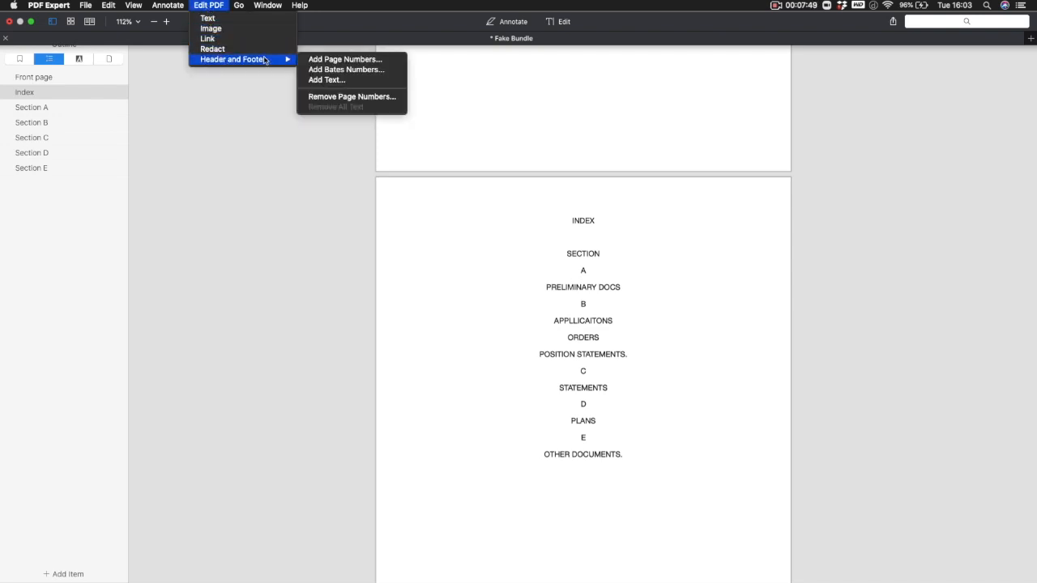
left_click(332, 60)
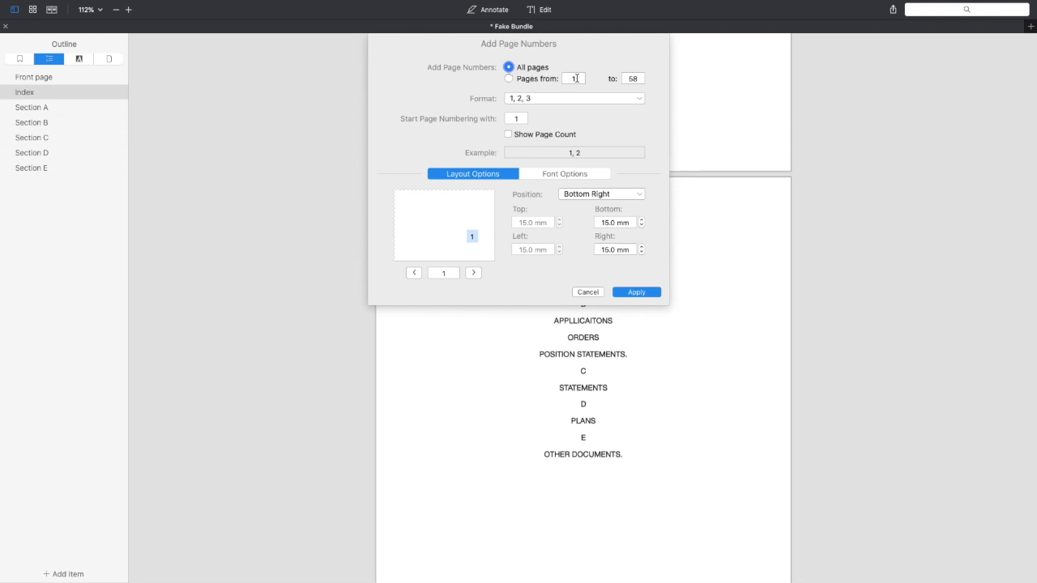
left_click(508, 80)
left_click(576, 77)
left_click(637, 78)
key("BackSpace")
Choose the Custom number format with the prefix B and apply the numbering to the page range
left_click(640, 101)
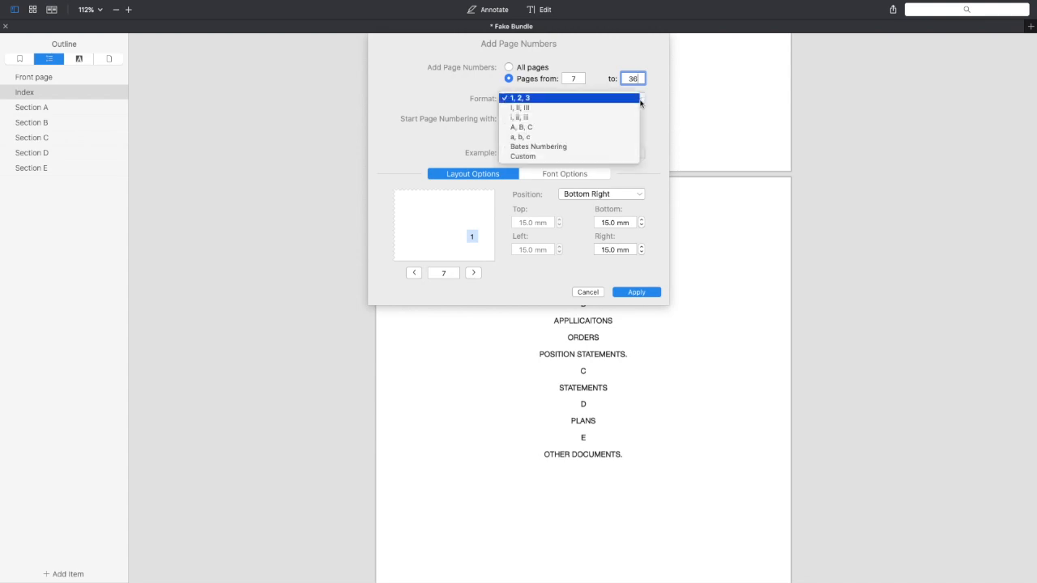
left_click(611, 157)
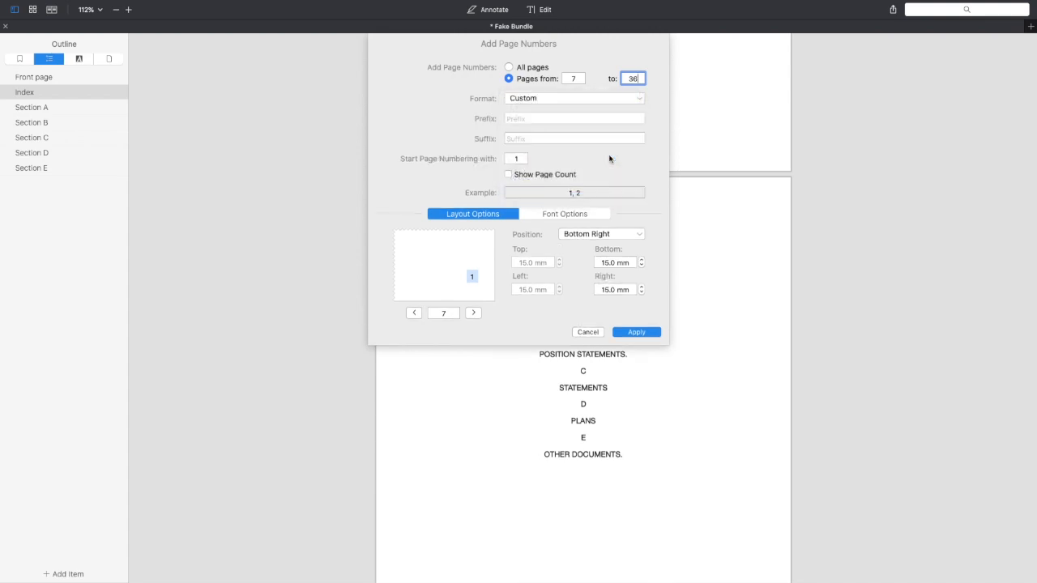
left_click(519, 117)
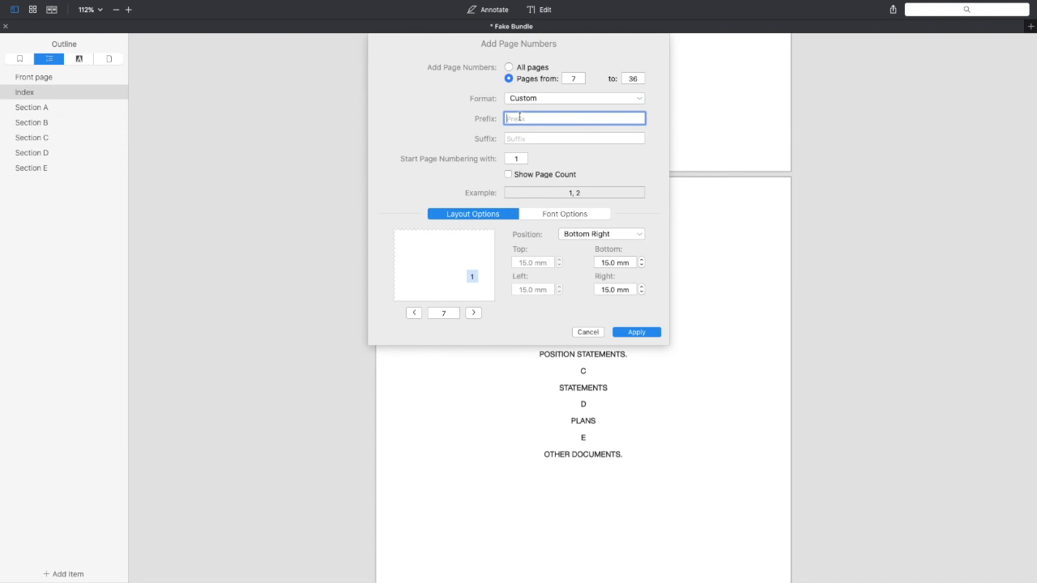
type("B")
left_click(654, 332)
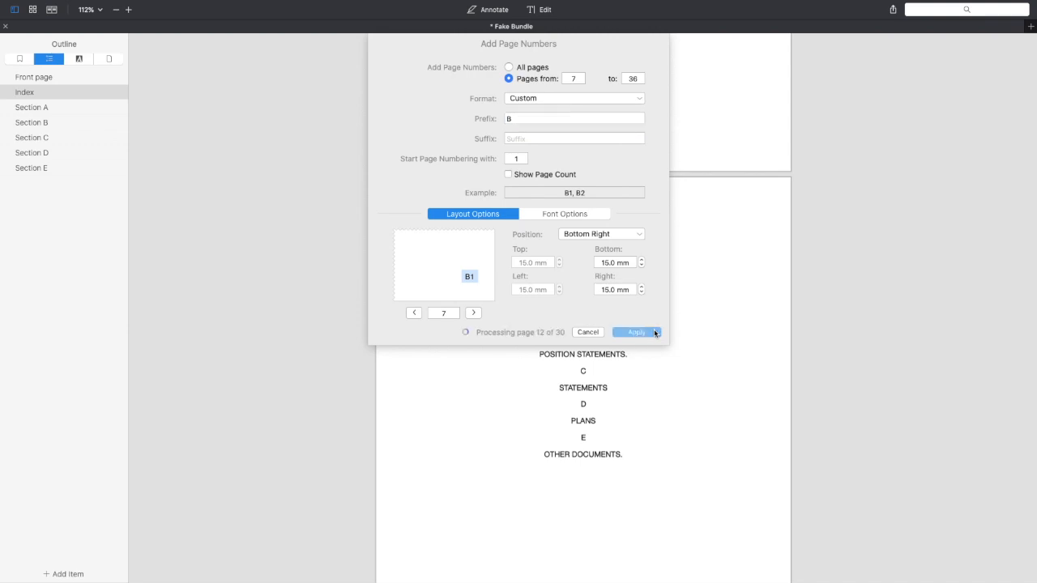
Check the page numbering of Section B and the remaining sections in the page thumbnails, then return to the page view
scroll(654, 334, "down", 15)
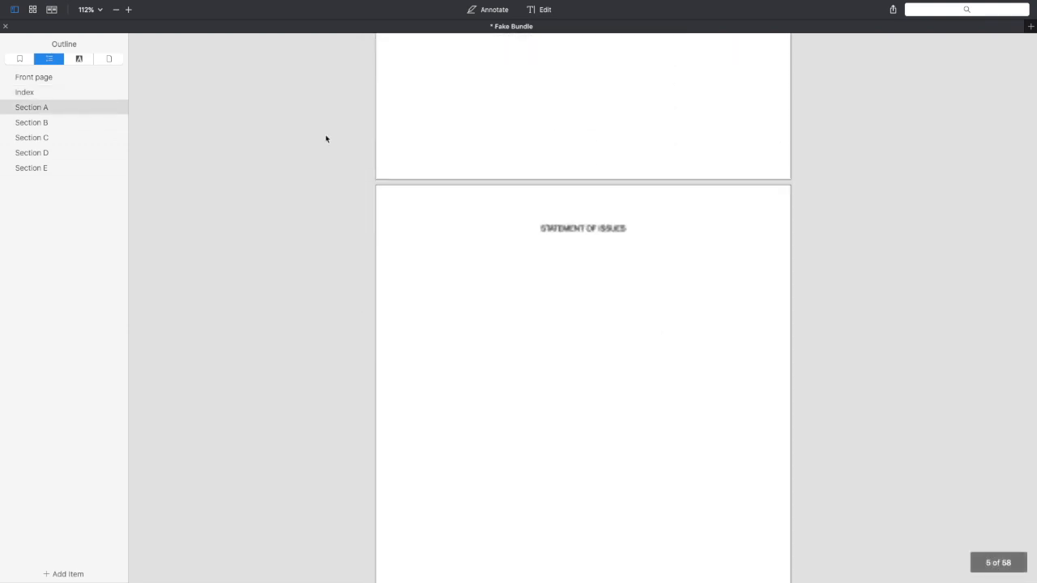
left_click(32, 9)
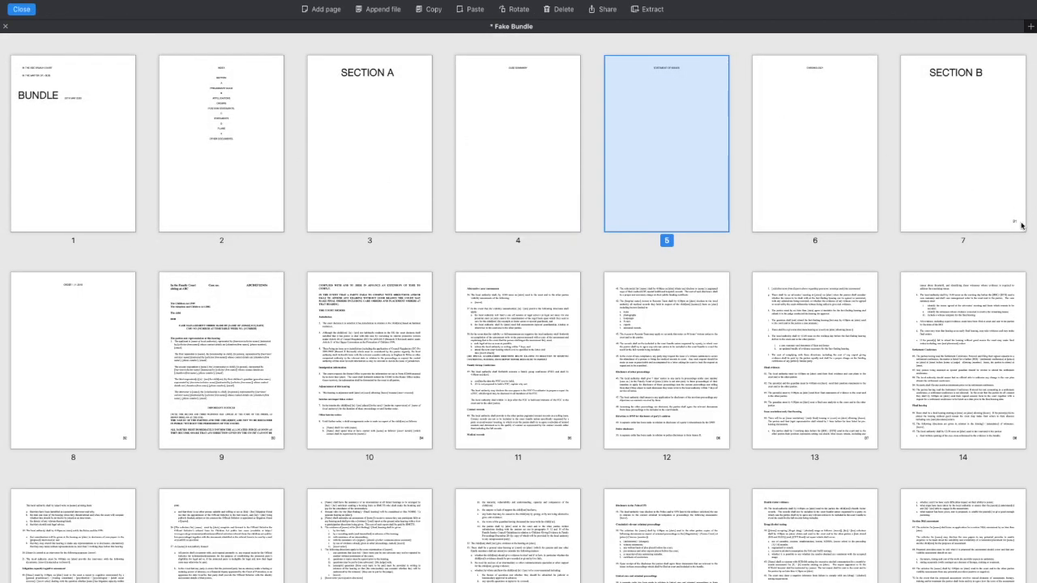
scroll(888, 331, "down", 5)
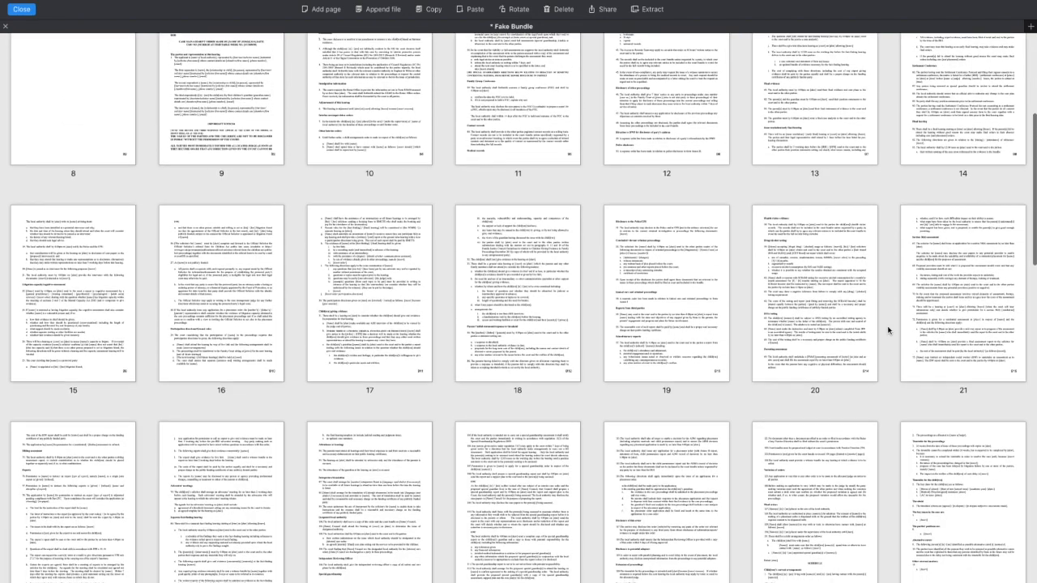
scroll(888, 331, "down", 5)
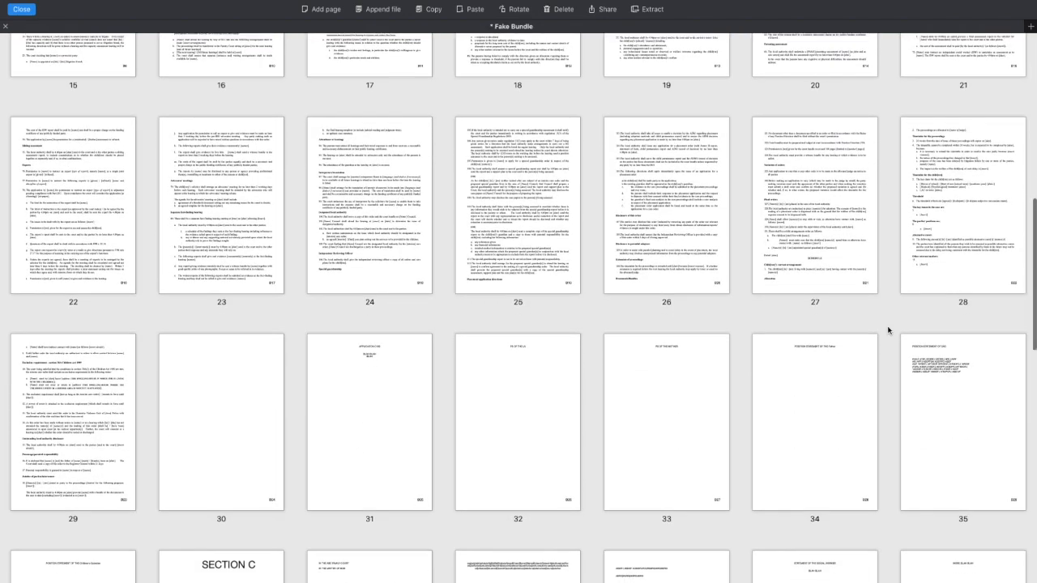
scroll(888, 331, "up", 10)
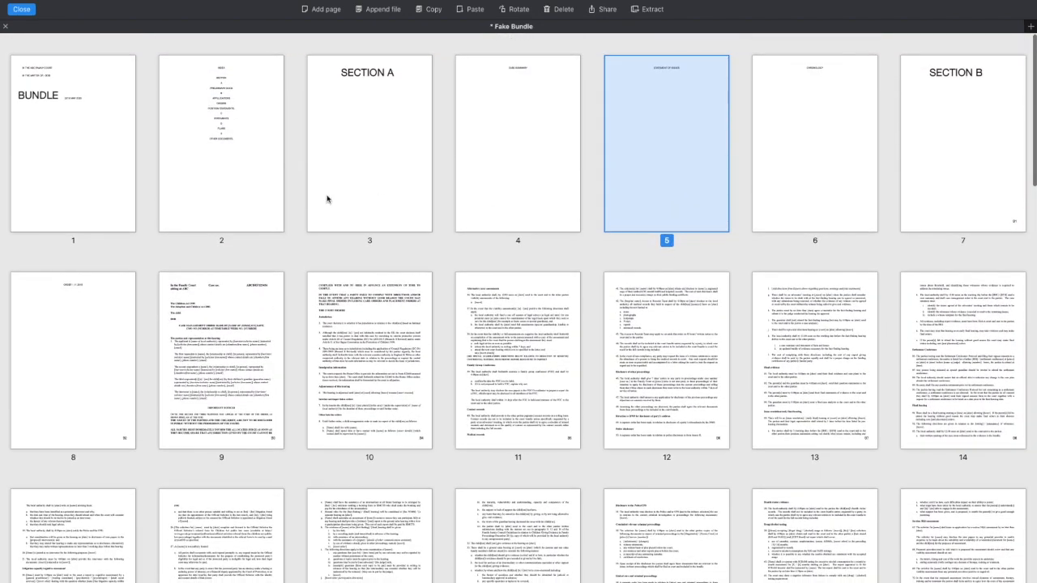
scroll(610, 360, "down", 8)
scroll(610, 361, "down", 3)
scroll(607, 360, "up", 10)
scroll(608, 361, "down", 15)
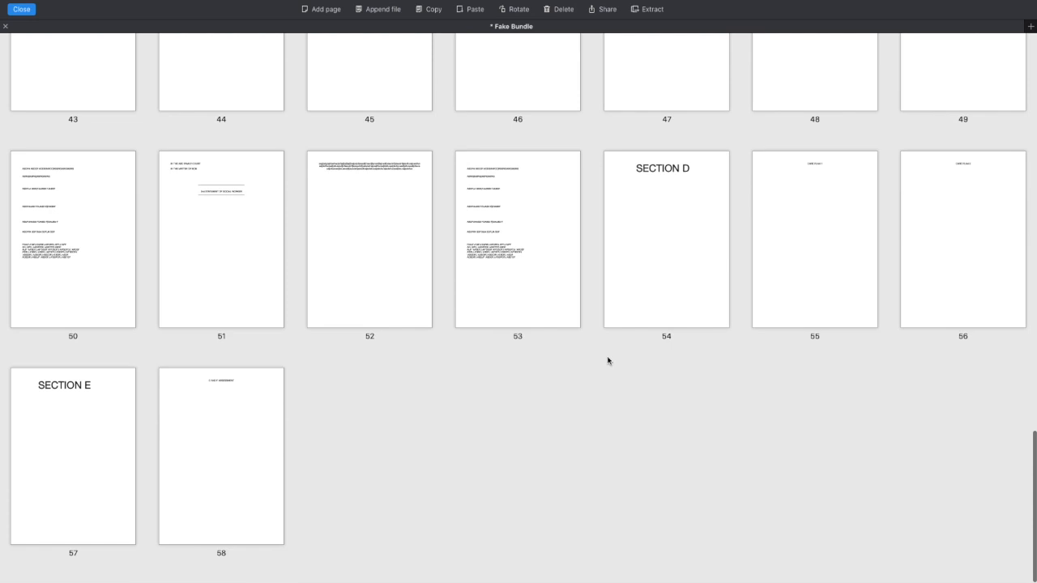
scroll(608, 360, "up", 15)
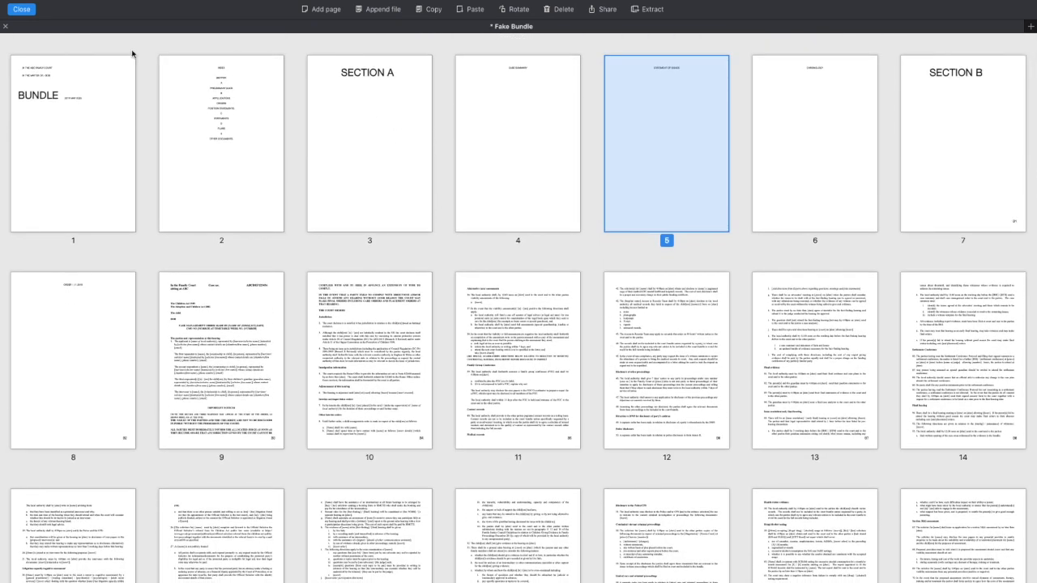
left_click(32, 12)
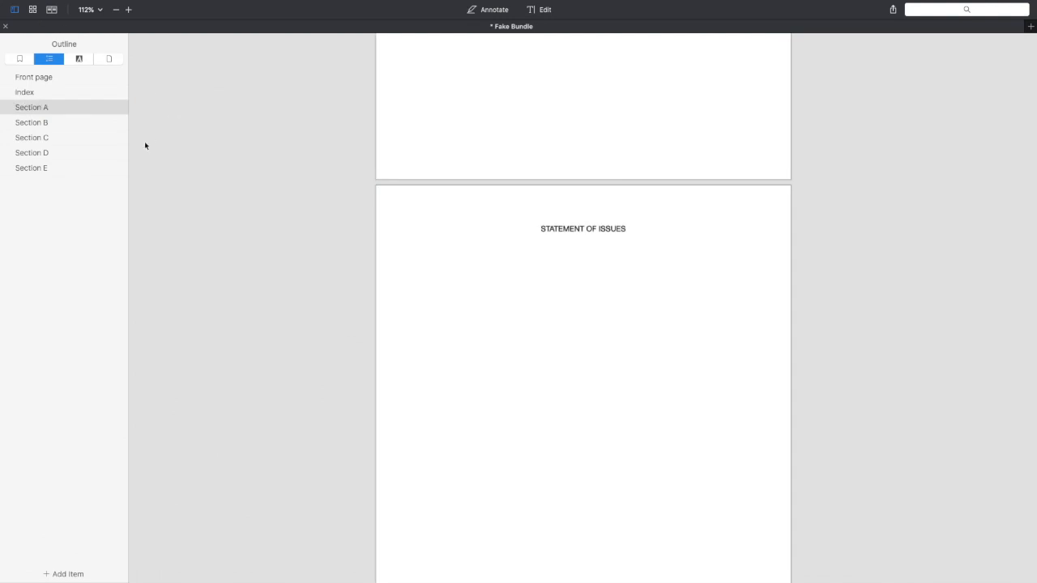
Highlight in yellow the opening line of paragraph 8 under Other interim orders on page B4
left_click(487, 10)
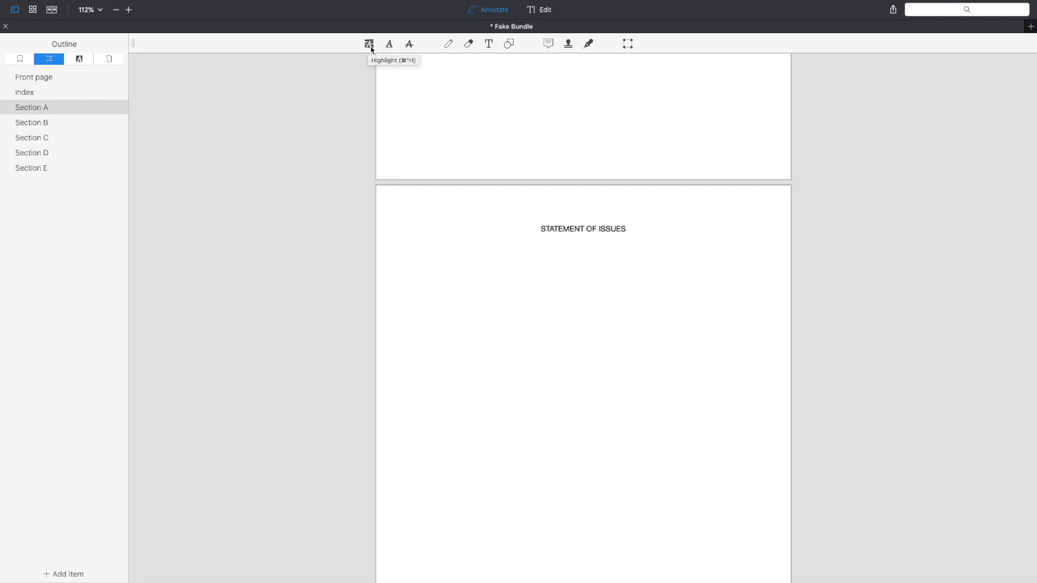
scroll(485, 223, "down", 15)
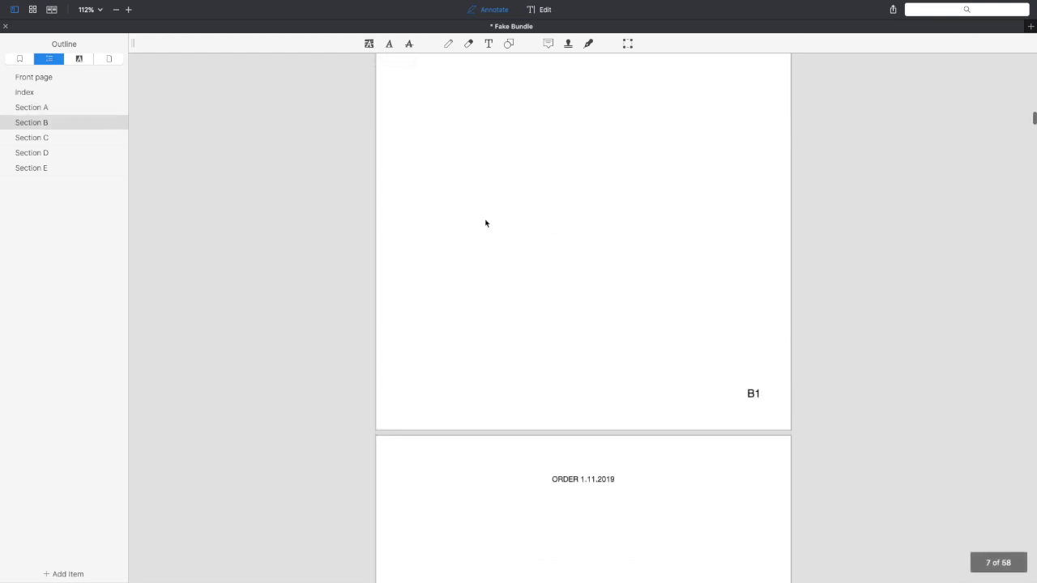
scroll(486, 223, "down", 10)
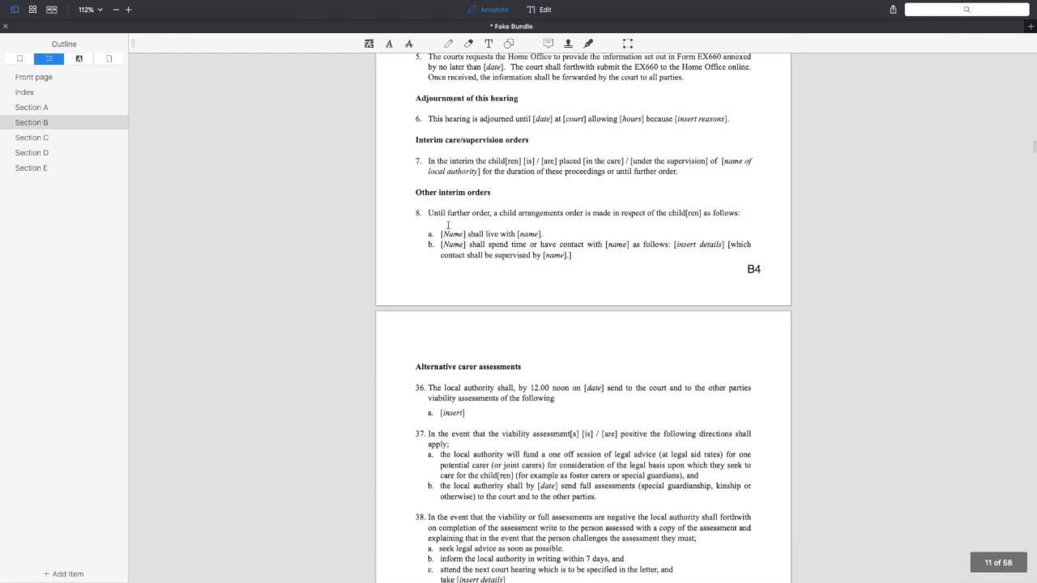
left_click(370, 45)
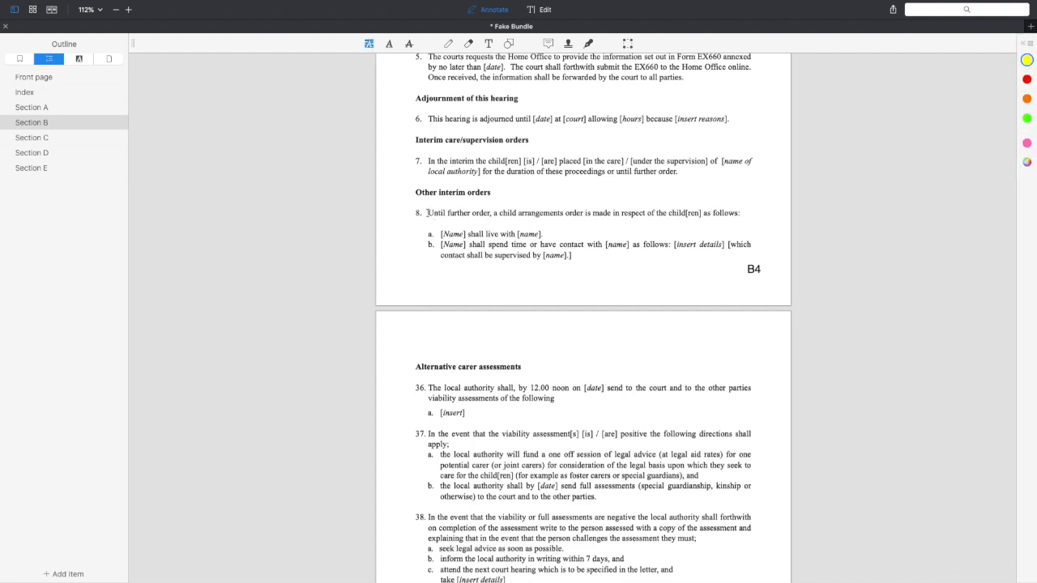
left_click_drag(427, 213, 744, 213)
scroll(566, 388, "down", 3)
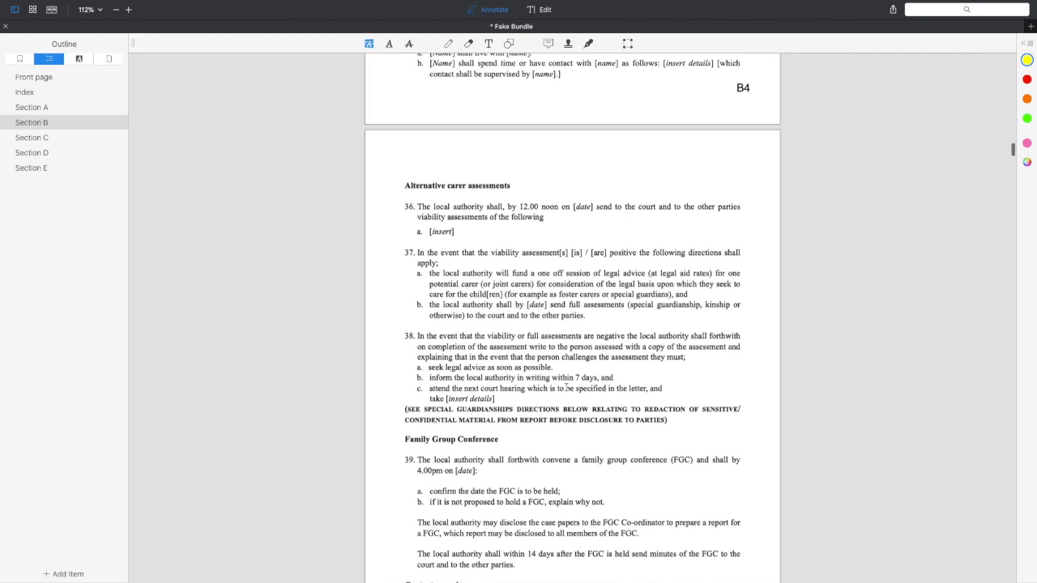
Highlight the opening sentence of paragraph 37 in yellow and part of its sub-items a and b in orange
left_click_drag(418, 253, 610, 260)
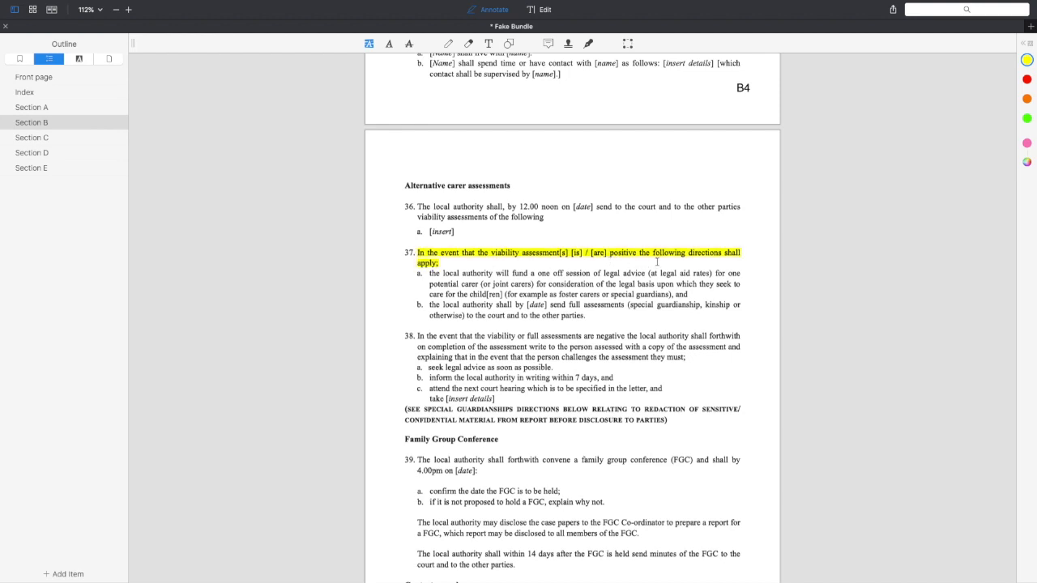
left_click(1026, 98)
left_click_drag(459, 296, 713, 304)
scroll(713, 328, "up", 2)
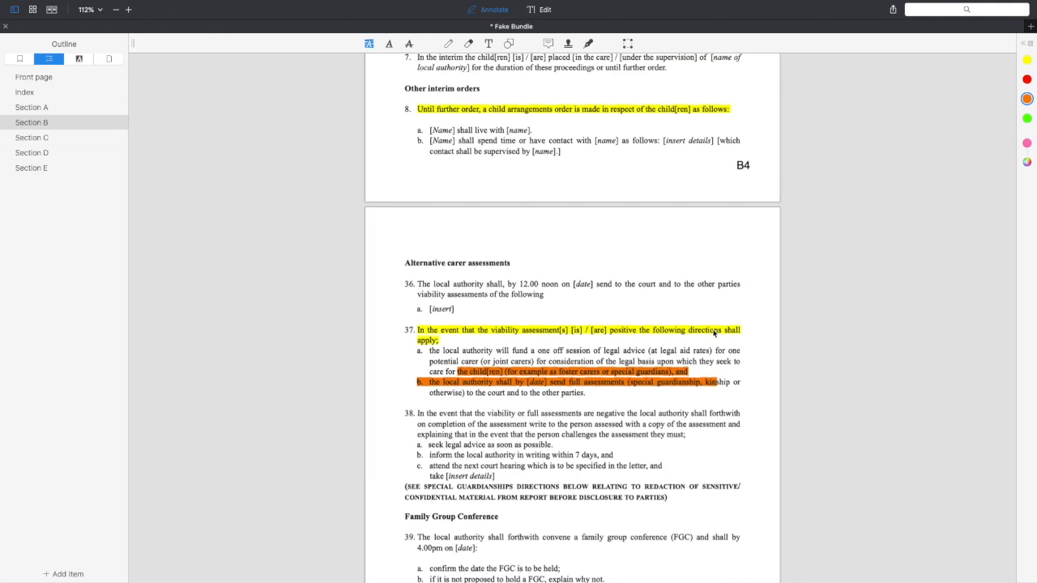
Try underlining sub-item a of paragraph 8 on page B4 in red, and strike through that line
left_click(389, 45)
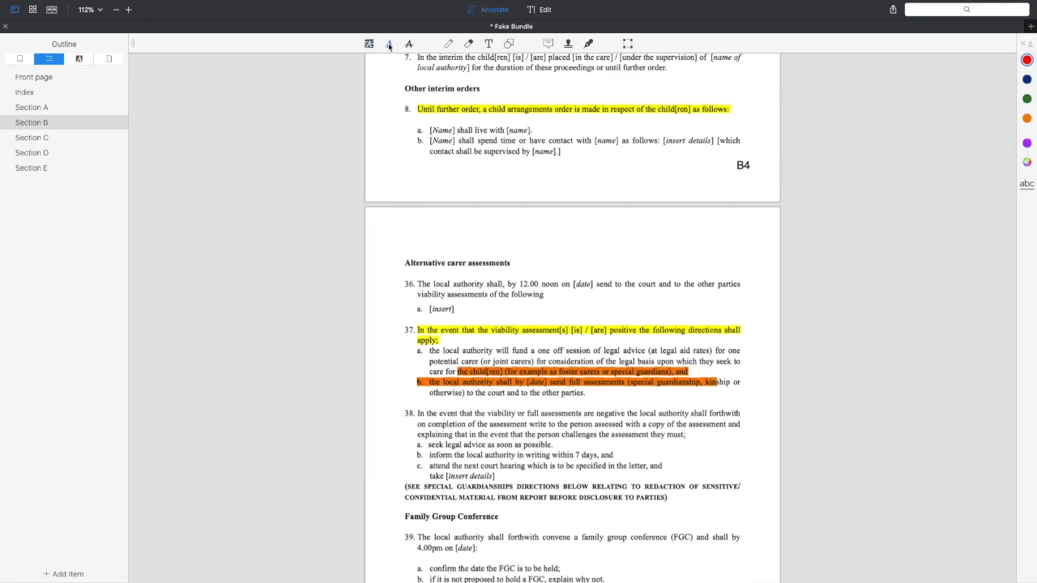
left_click_drag(430, 130, 554, 132)
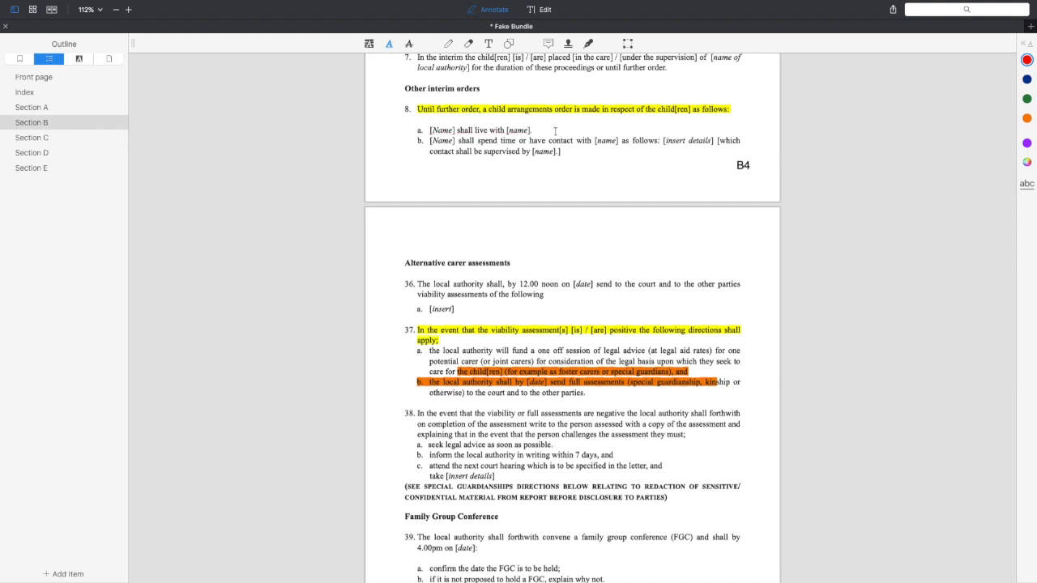
left_click(409, 44)
left_click_drag(426, 130, 544, 131)
Draw a freehand orange wavy line in the blank space beside sub-item a of paragraph 8
left_click(448, 44)
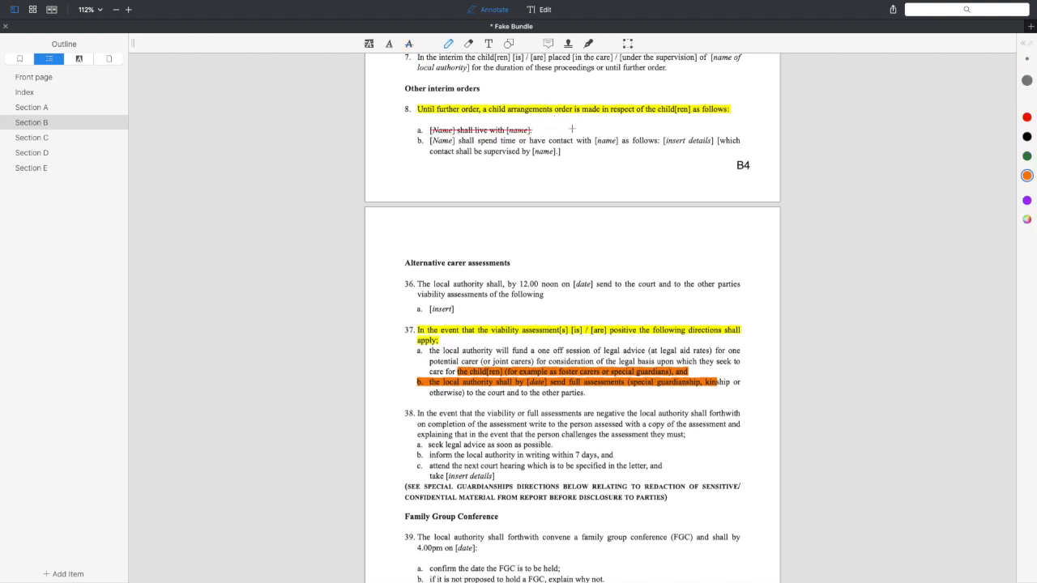
left_click_drag(588, 132, 720, 126)
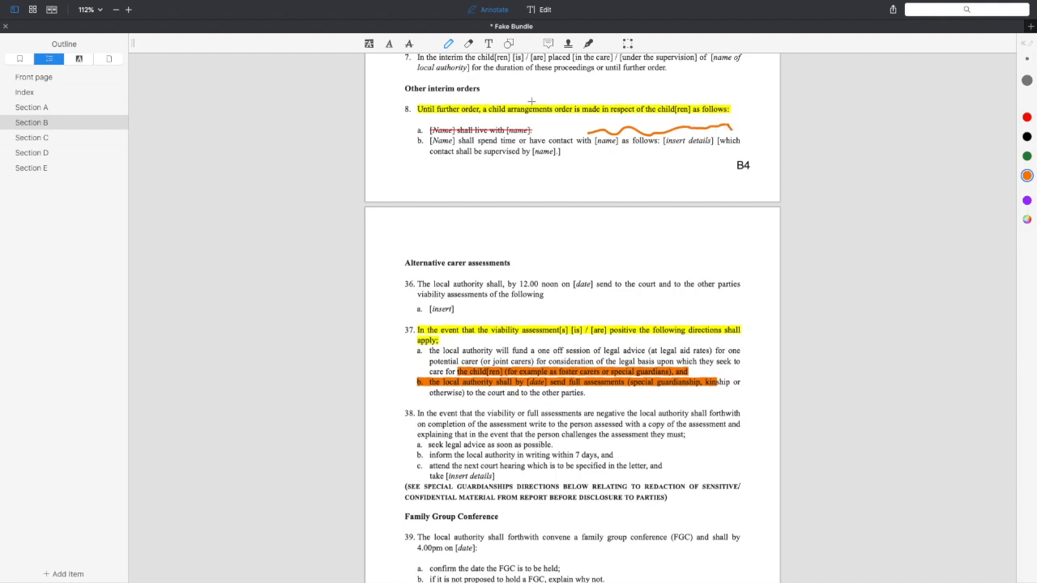
left_click(468, 45)
Add the text note "xx social worker on this issue" in the margin beside item g on page B7 and widen its box
left_click(489, 44)
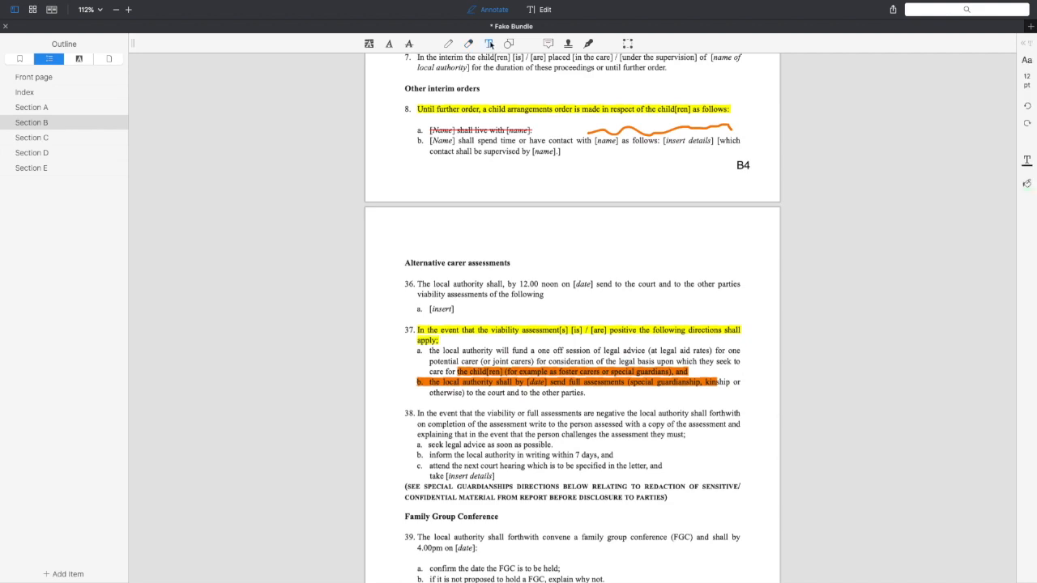
scroll(518, 194, "down", 15)
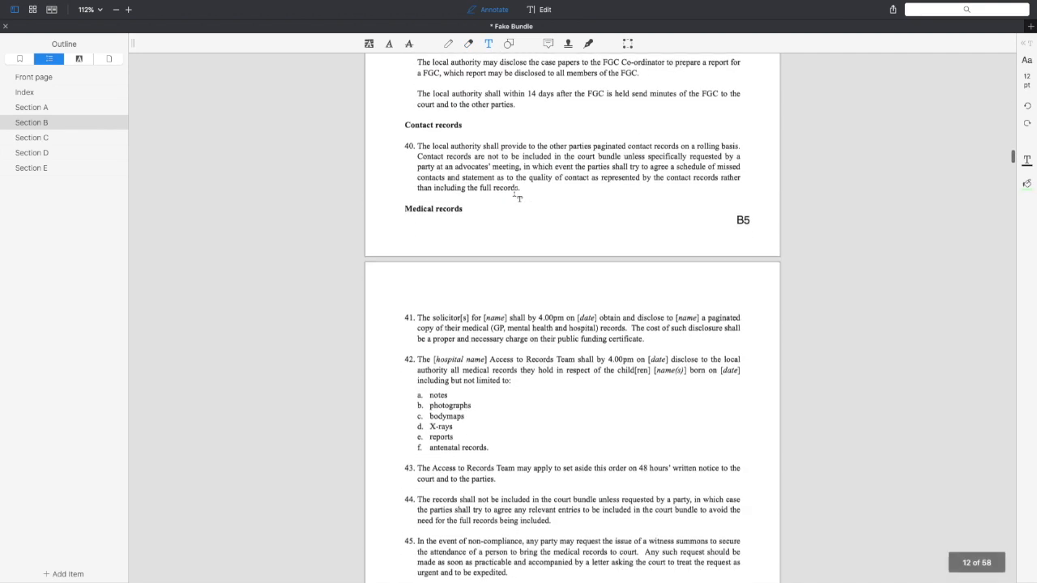
scroll(517, 196, "down", 8)
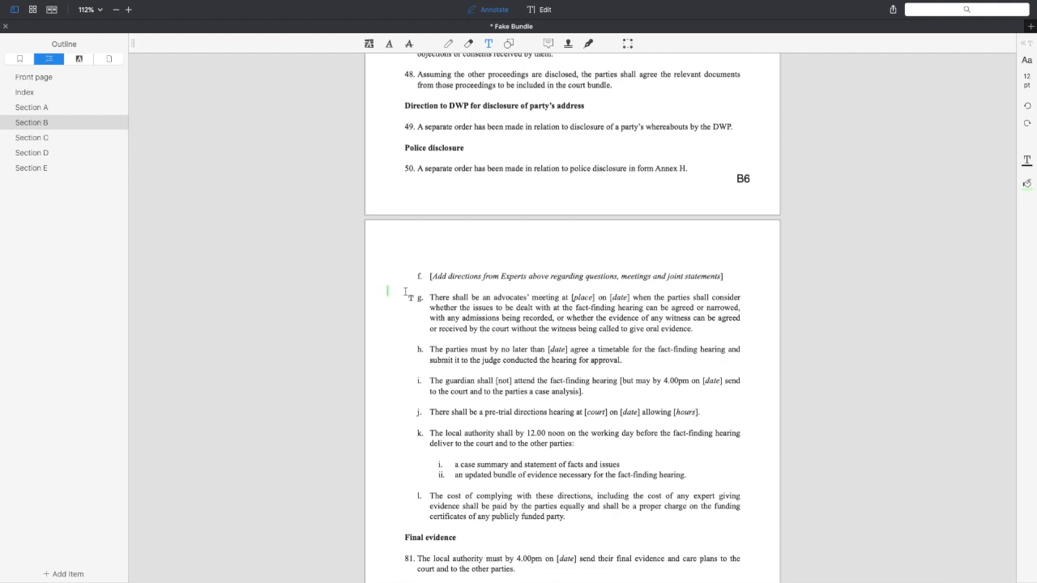
type("xx social worker on")
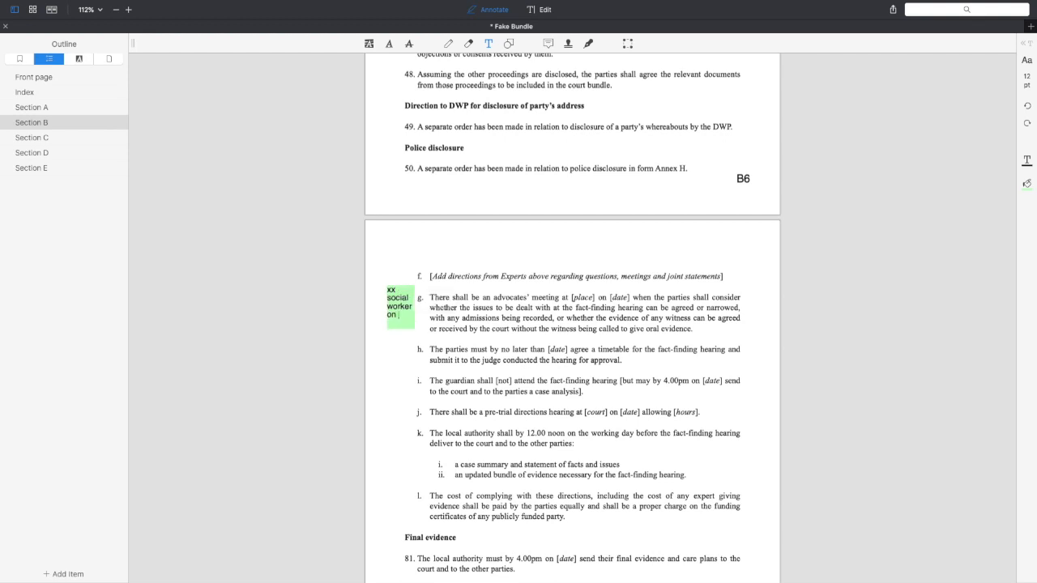
type(" this issue")
key("Return")
left_click(530, 366)
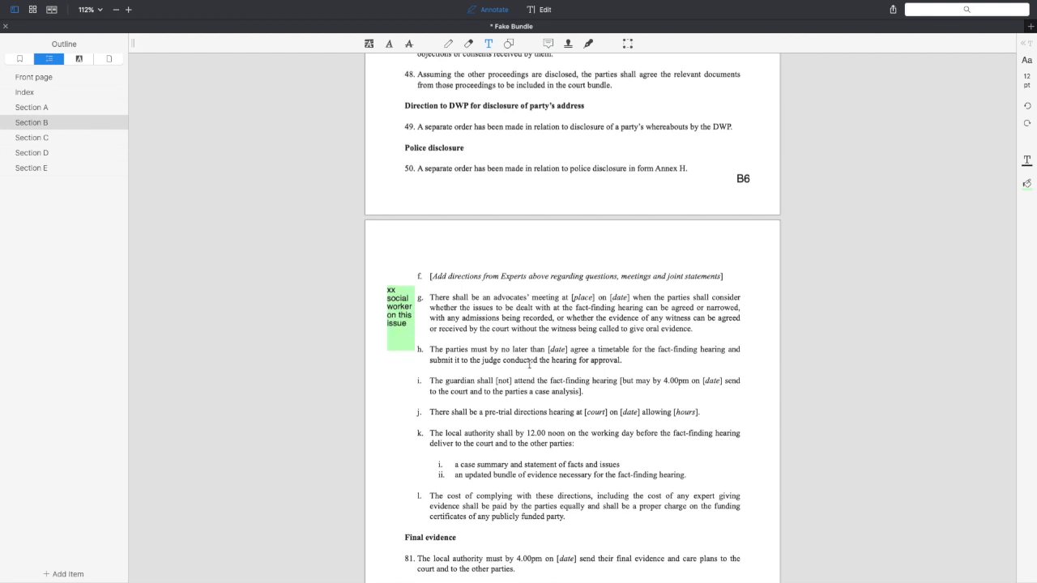
left_click(390, 316)
left_click_drag(381, 317, 370, 317)
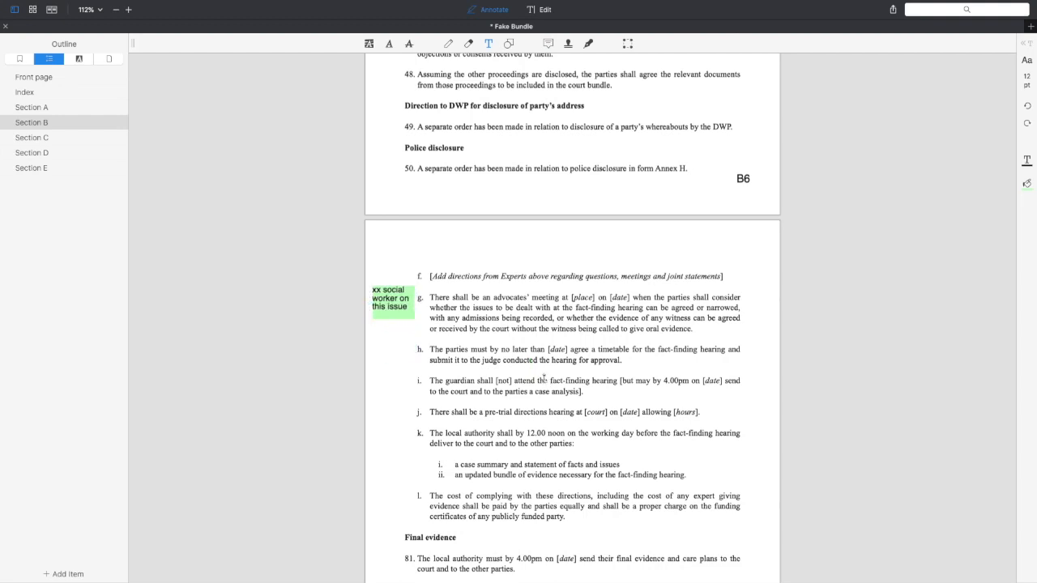
Bookmark page B7 with the name "social worker xx q1"
scroll(543, 378, "down", 10)
scroll(544, 377, "up", 9)
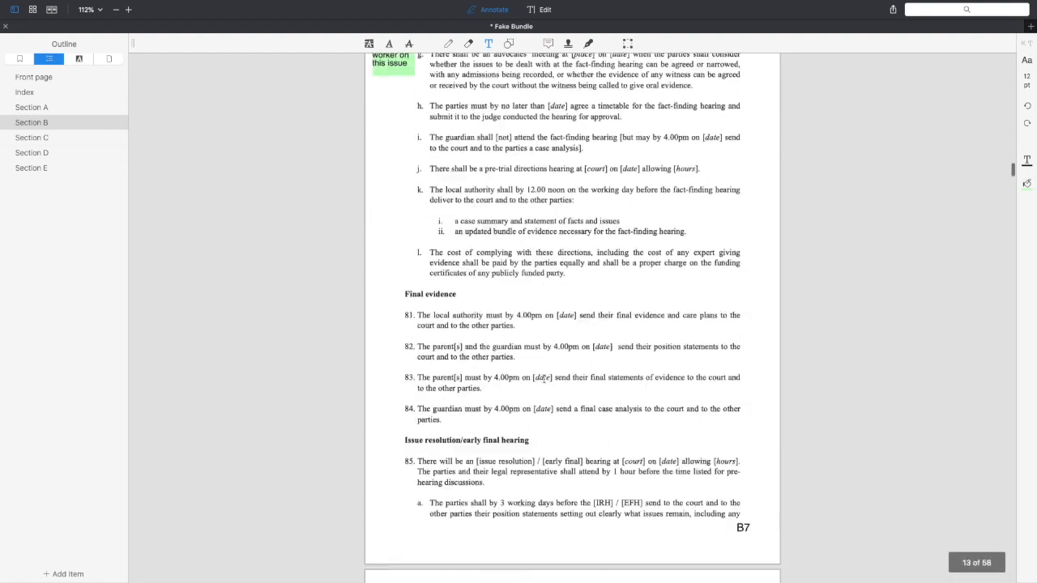
scroll(544, 377, "down", 5)
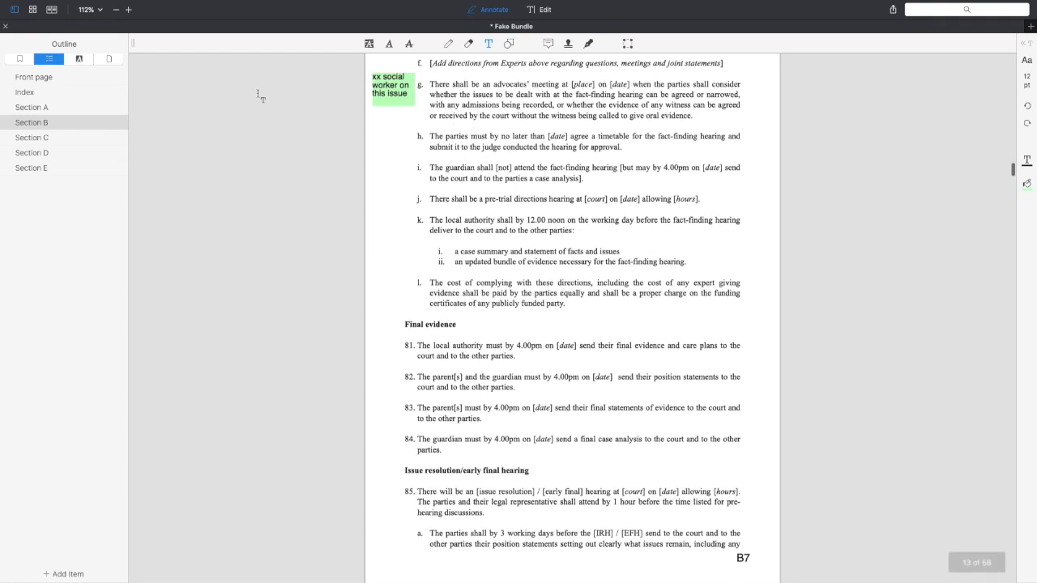
left_click(19, 59)
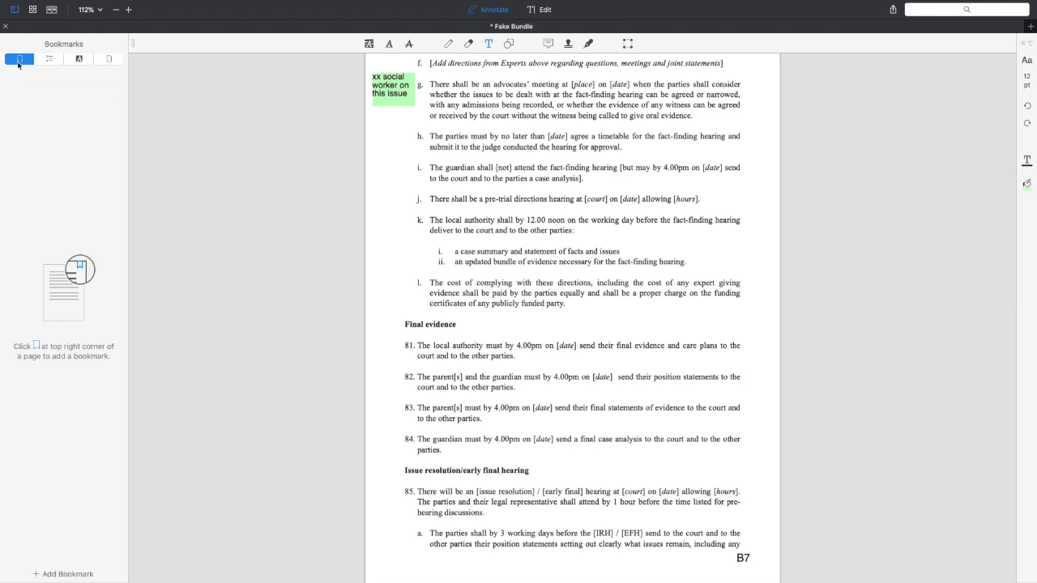
left_click(46, 574)
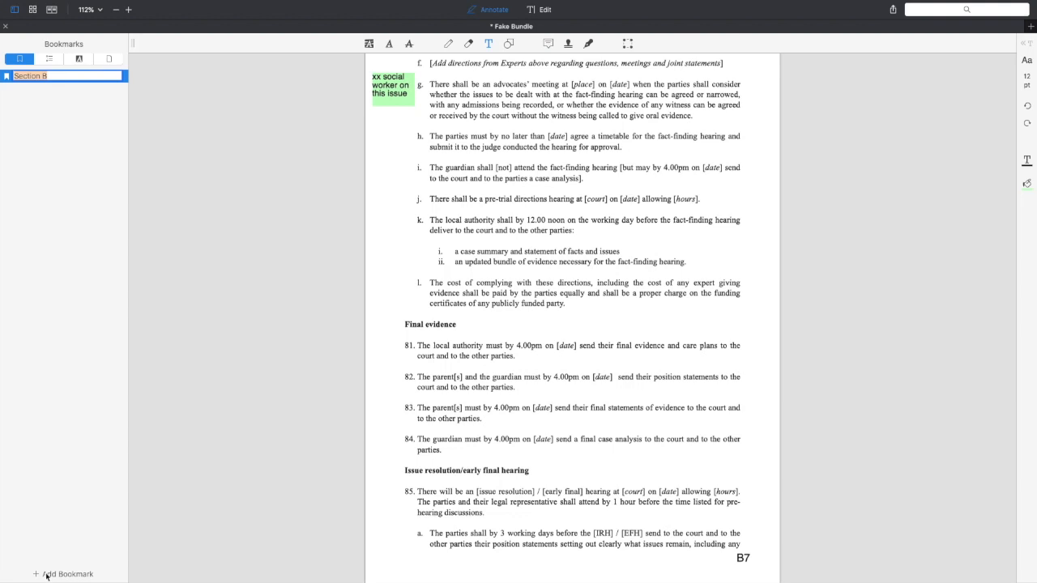
key("BackSpace")
key("Return")
key("Return")
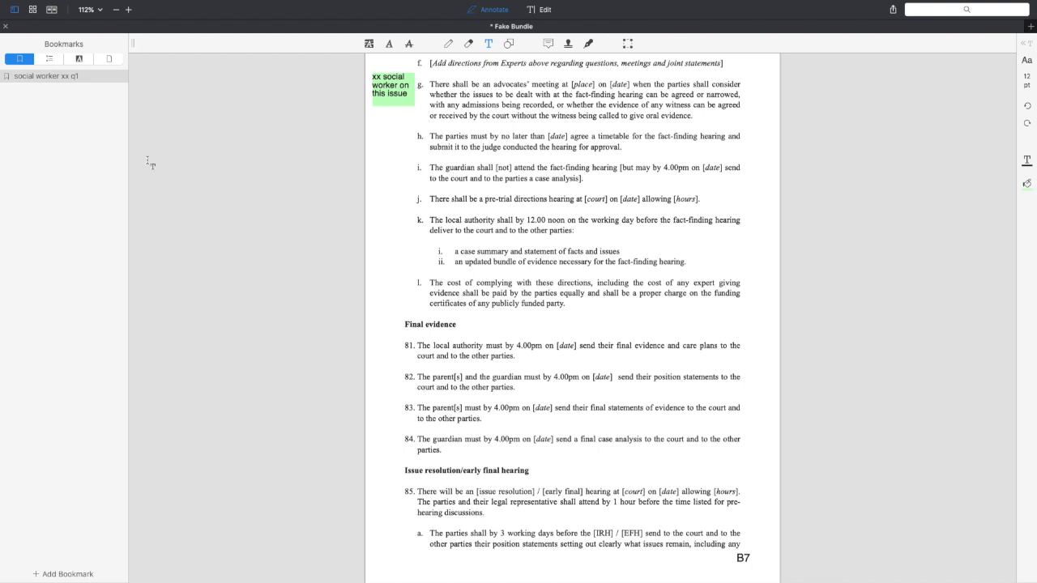
Go to the Index page through the outline, and return to page B7 through the social worker xx q1 bookmark
left_click(47, 59)
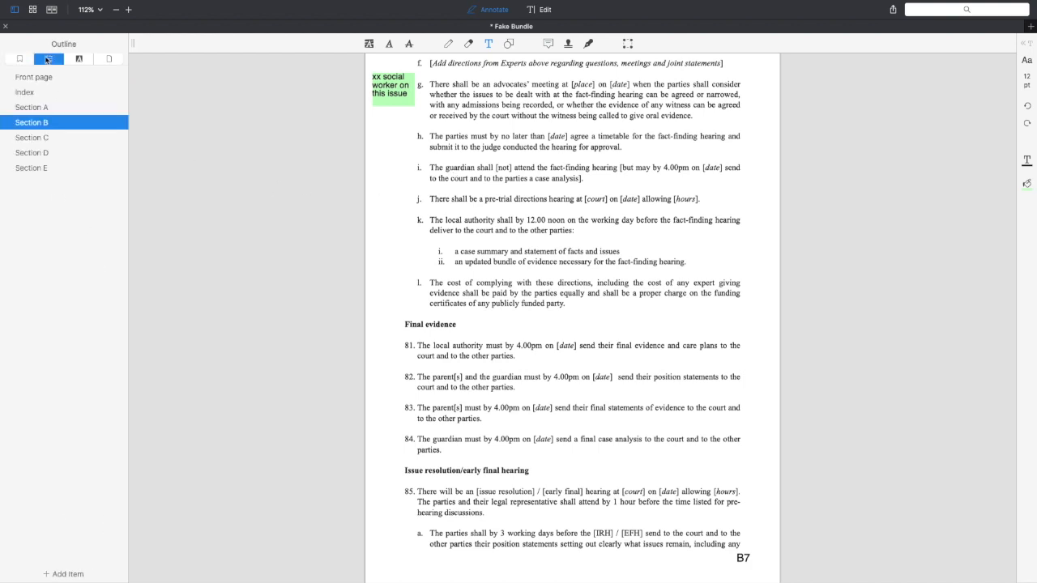
left_click(26, 93)
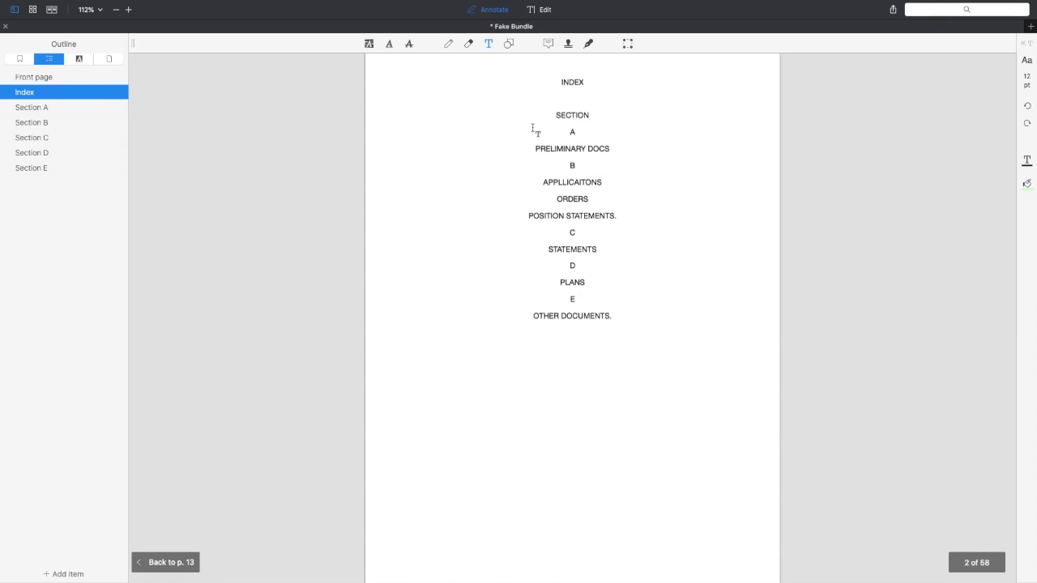
left_click(19, 59)
left_click(39, 77)
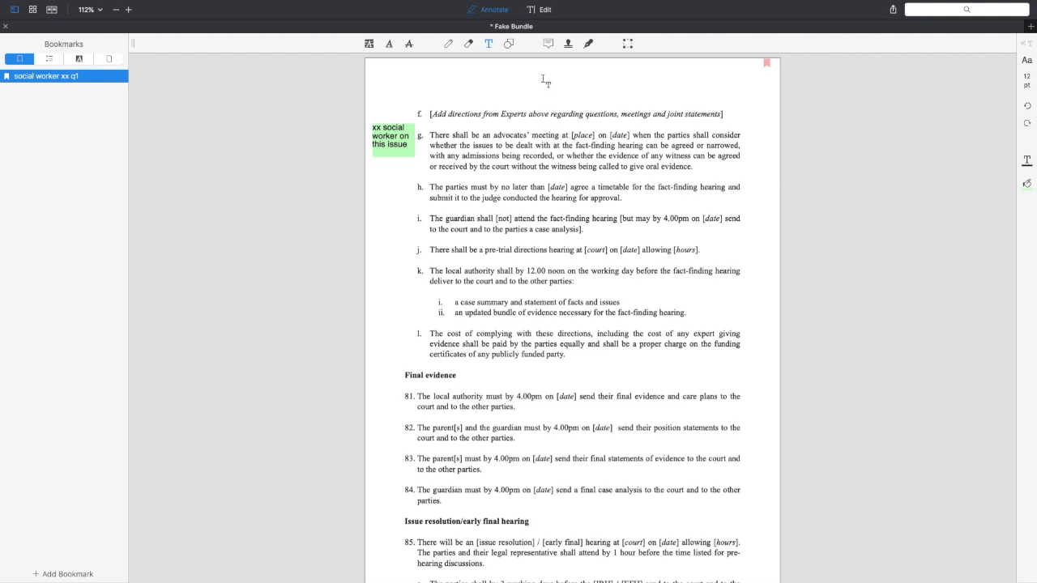
Place a sticky note reading "Hello" in the margin beside item g on page B7 and close it
left_click(550, 45)
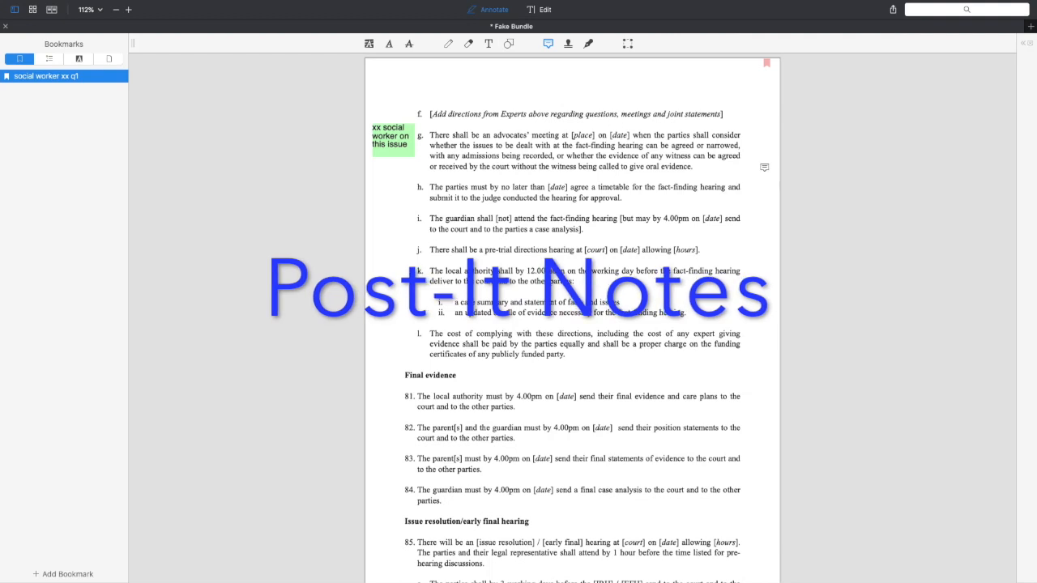
left_click(755, 147)
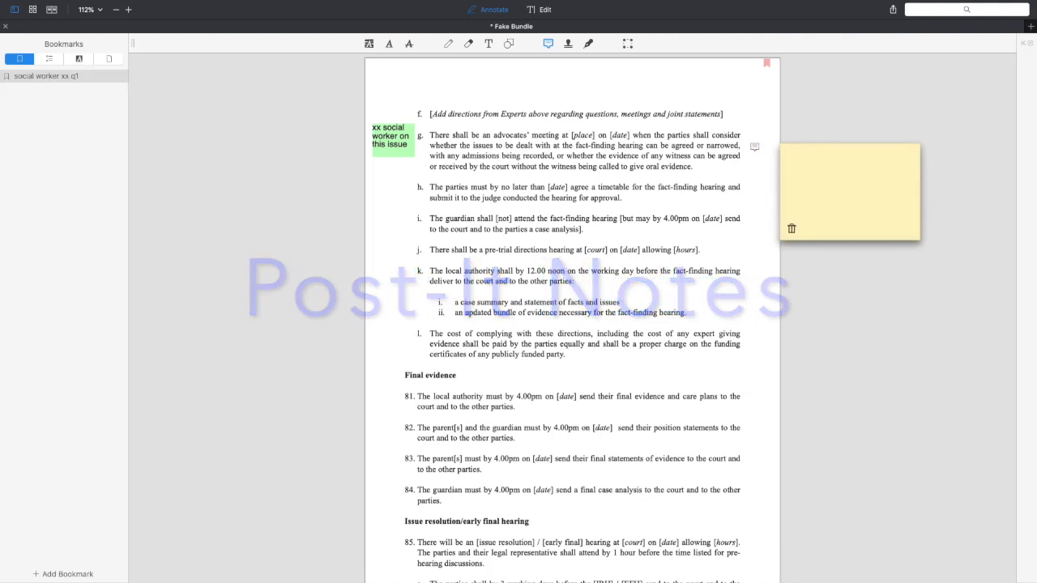
type("Hello")
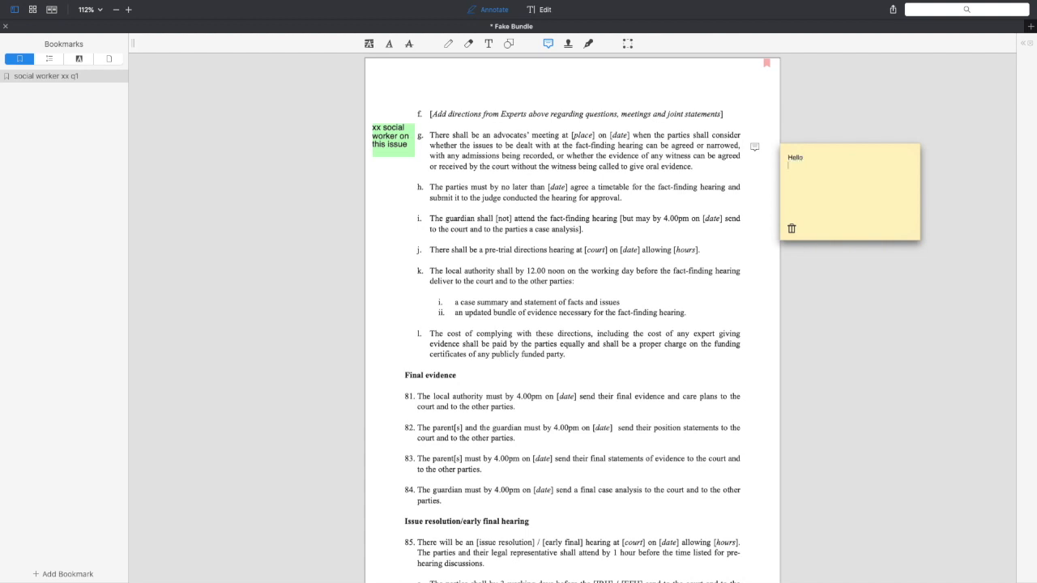
left_click(755, 144)
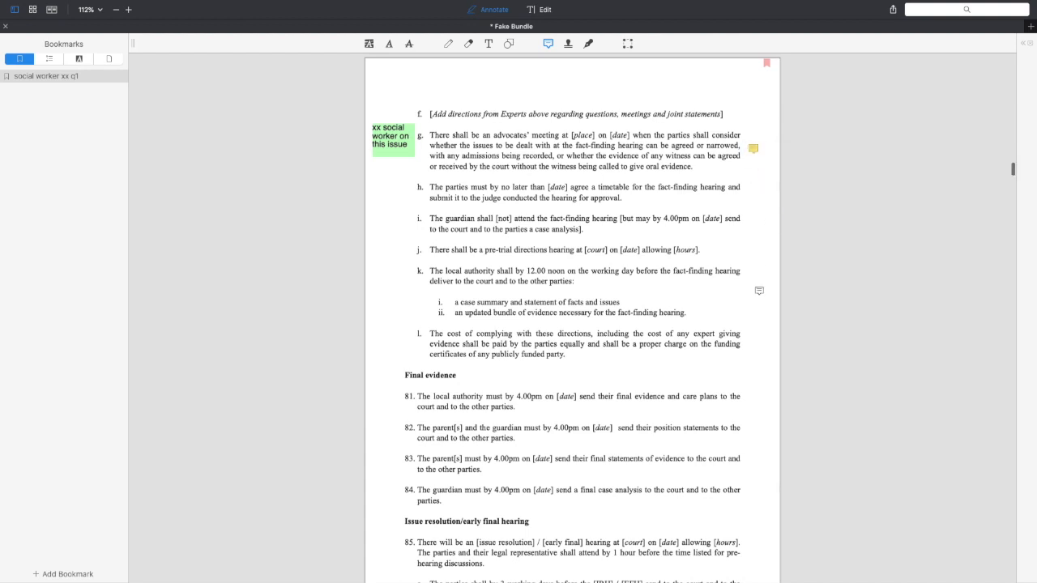
Review the annotated pages in the page thumbnail overview, and return to the page view
scroll(759, 290, "down", 3)
scroll(759, 290, "up", 5)
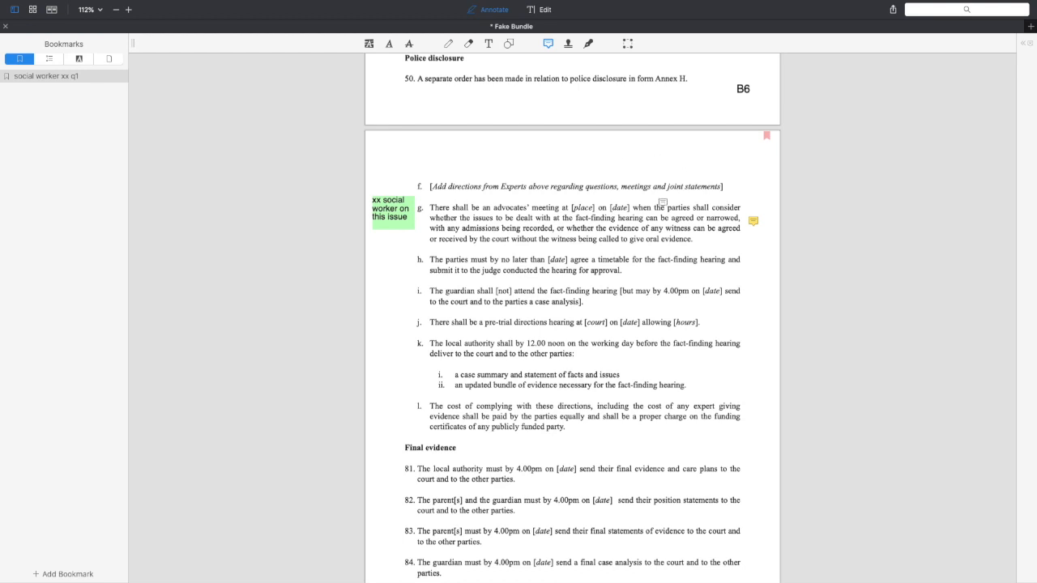
scroll(633, 231, "up", 1)
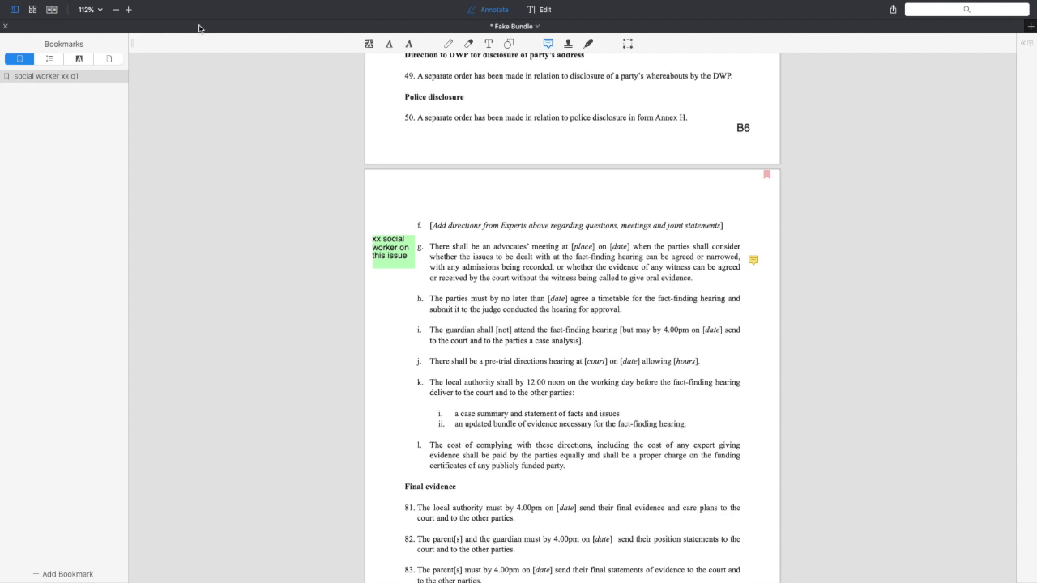
left_click(33, 9)
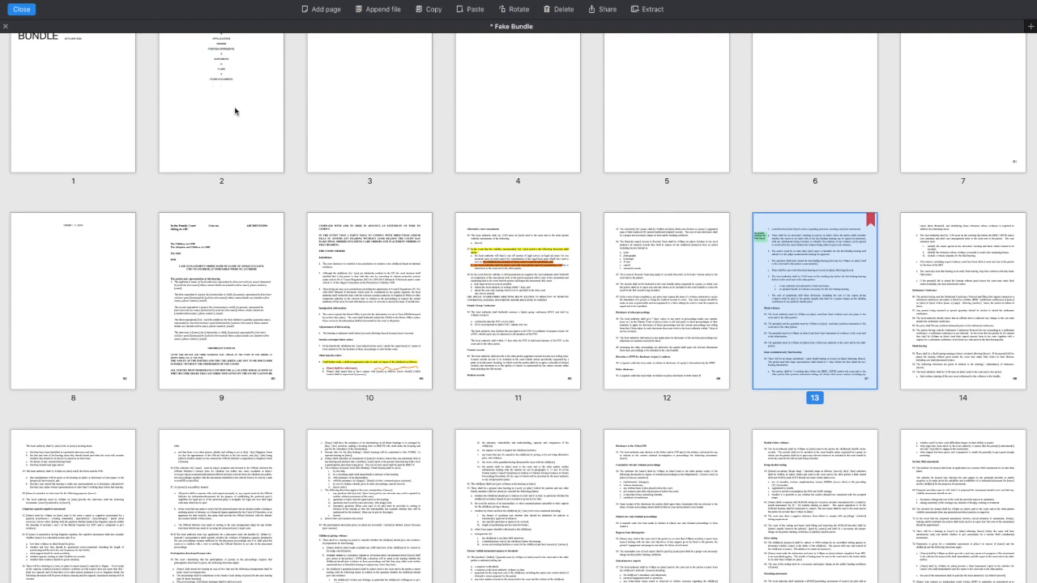
scroll(235, 111, "up", 2)
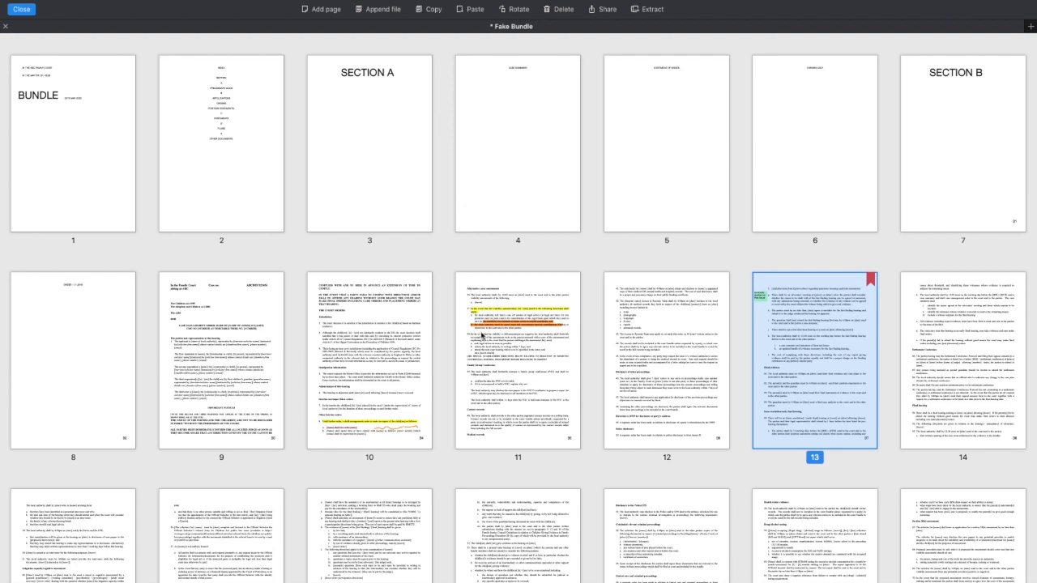
scroll(481, 335, "down", 15)
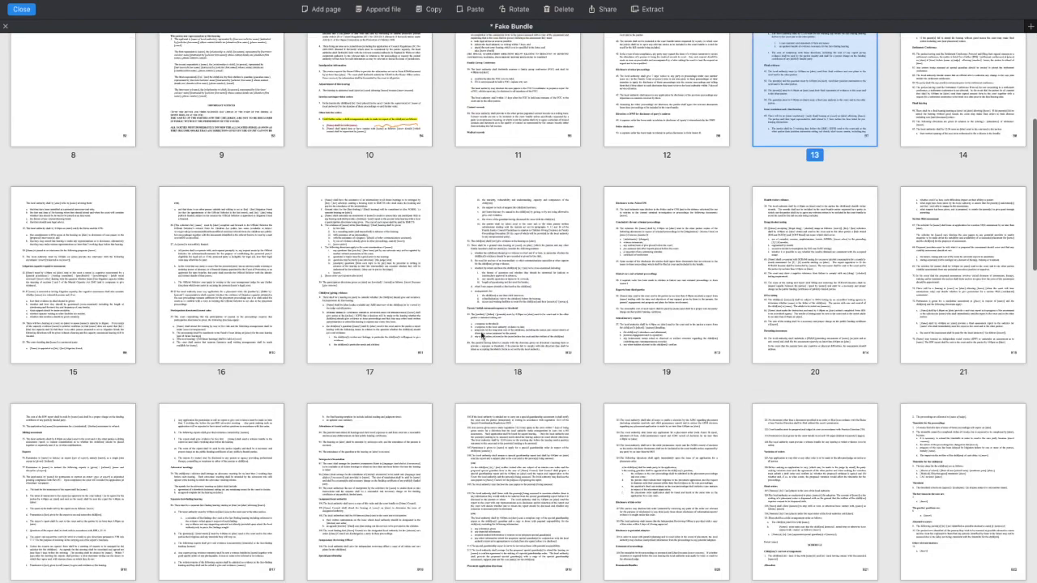
scroll(481, 335, "up", 15)
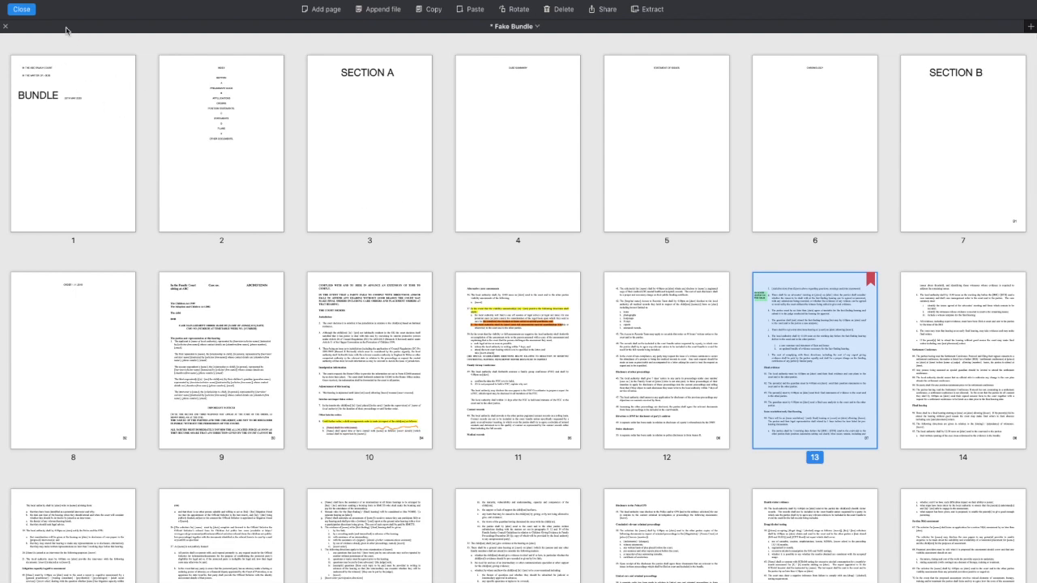
left_click(30, 14)
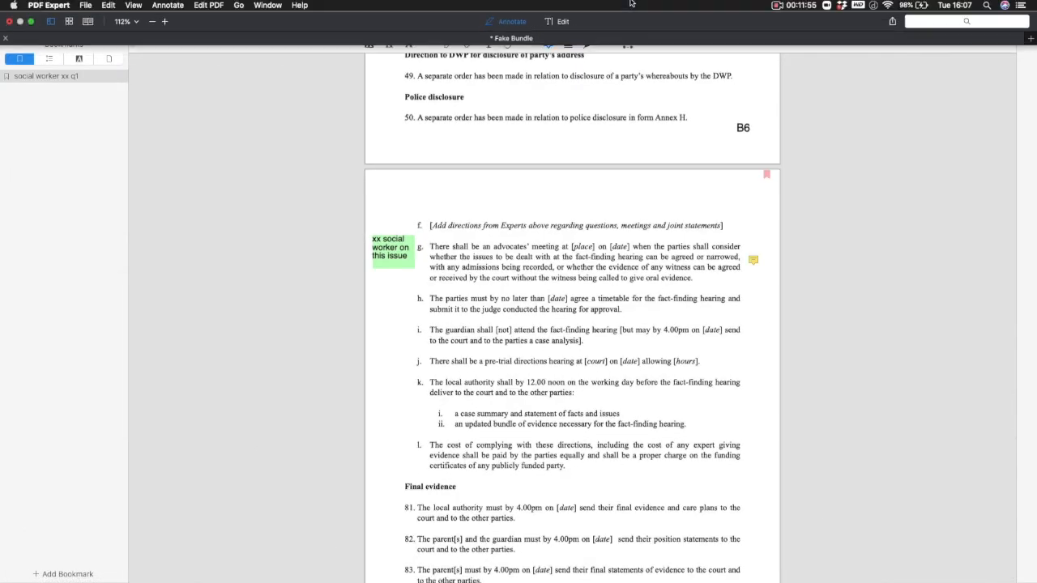